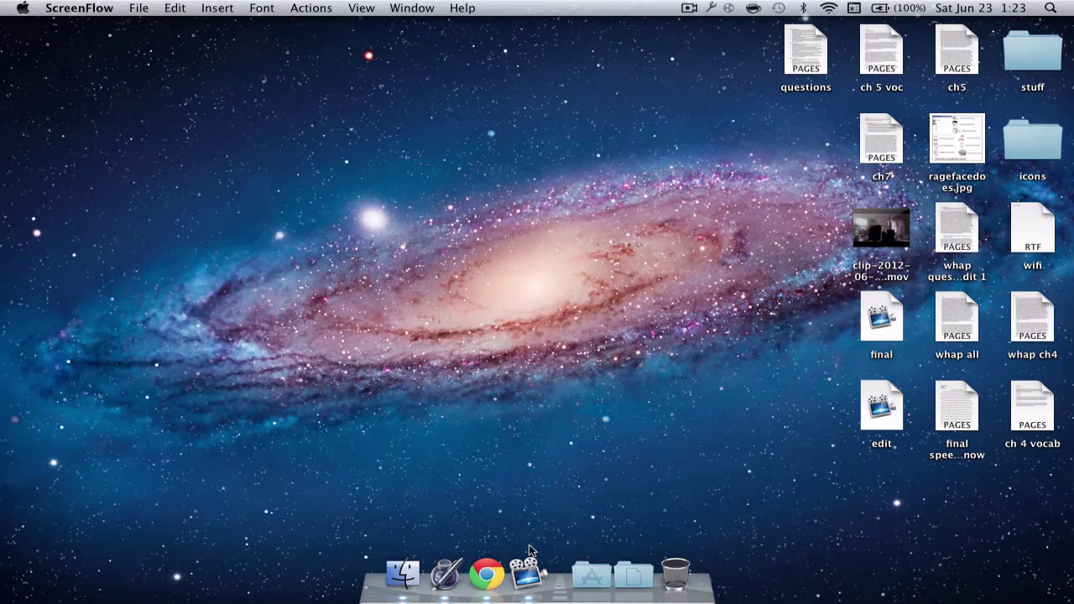
# Step: Open the Utilities folder from the Applications stack in the Dock
pyautogui.click(585, 577)
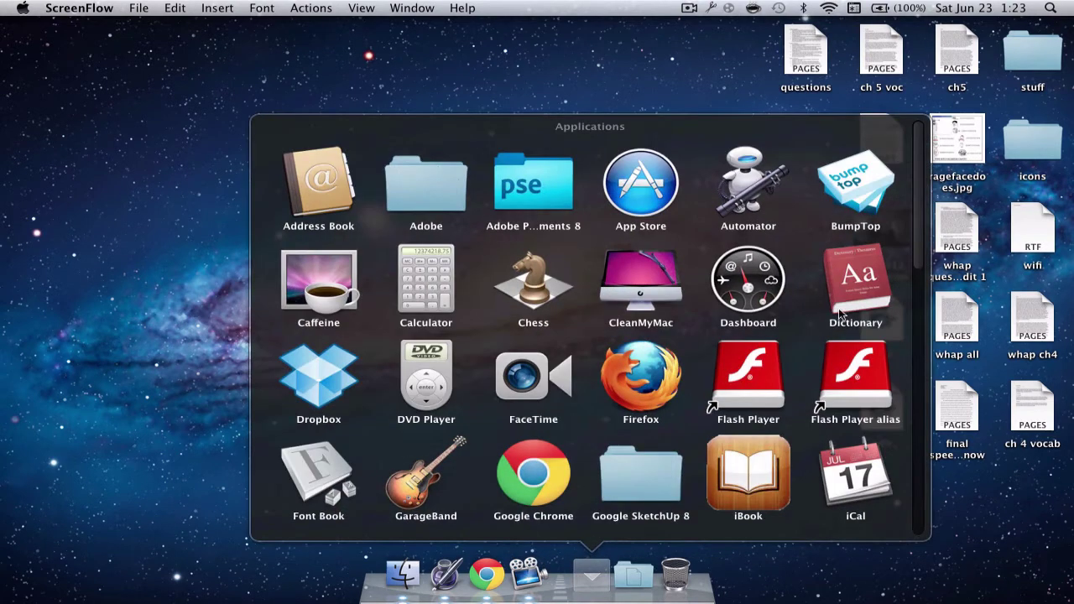
pyautogui.scroll(-10, 839, 317)
pyautogui.scroll(-5, 838, 333)
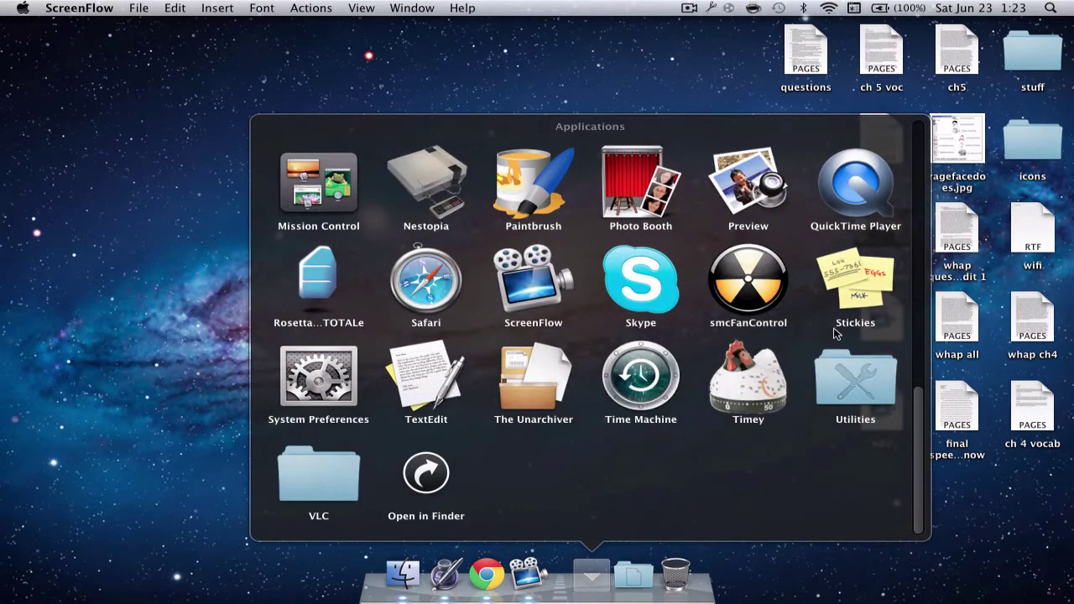
pyautogui.click(850, 395)
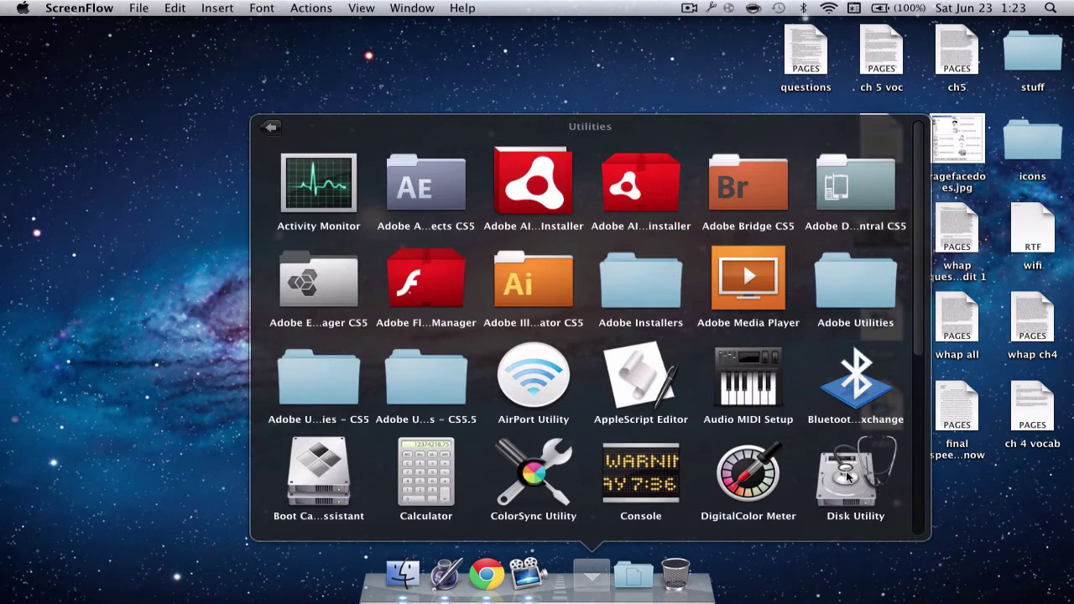
# Step: Launch Disk Utility and start a new blank disk image named 'folder'
pyautogui.click(846, 471)
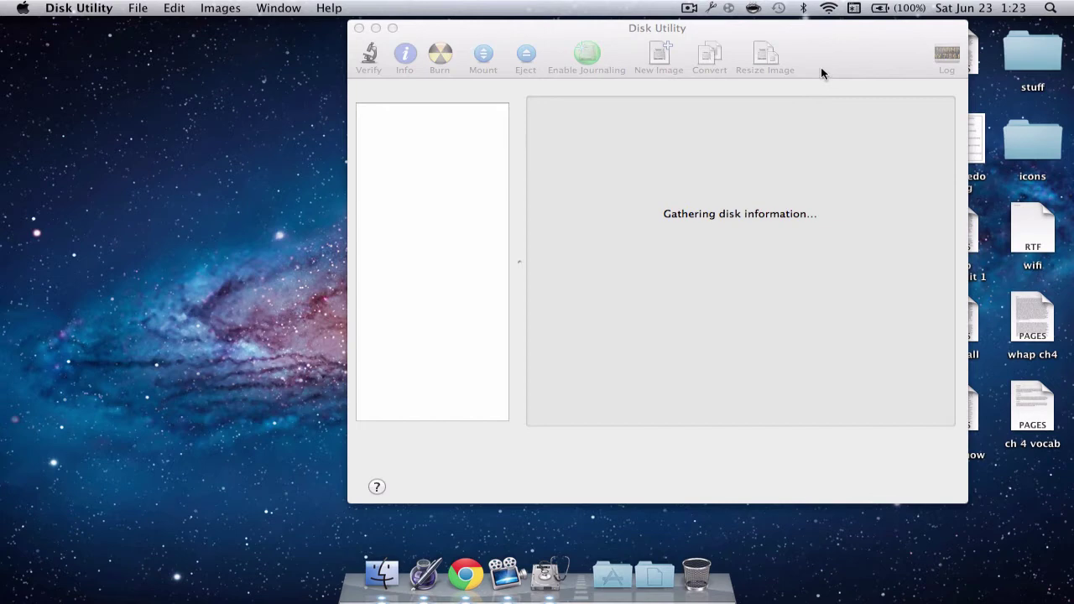
pyautogui.moveTo(830, 56); pyautogui.dragTo(737, 58)
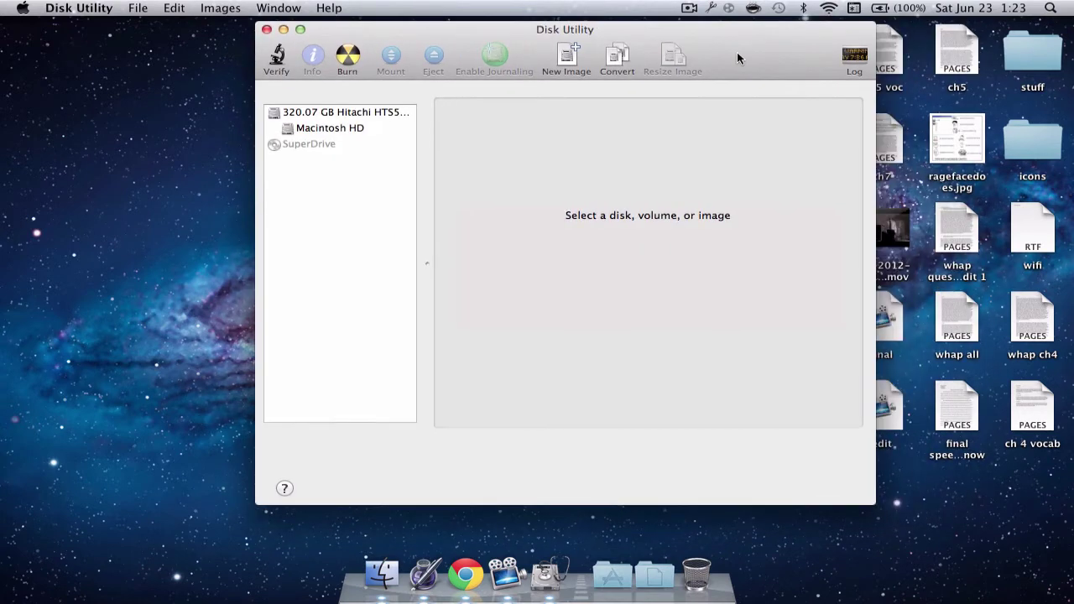
pyautogui.click(570, 56)
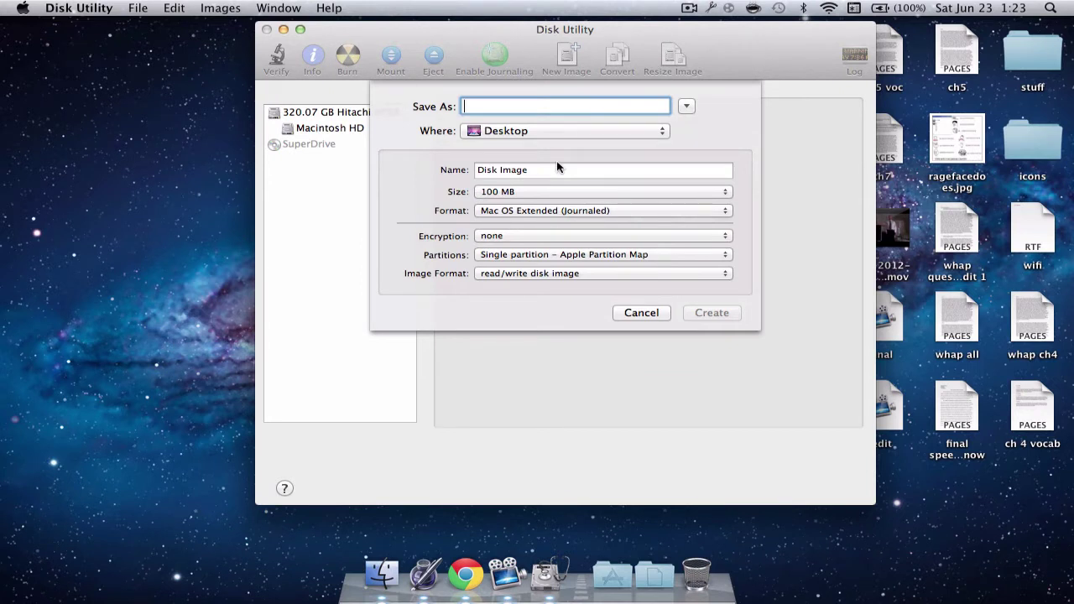
pyautogui.write('fold')
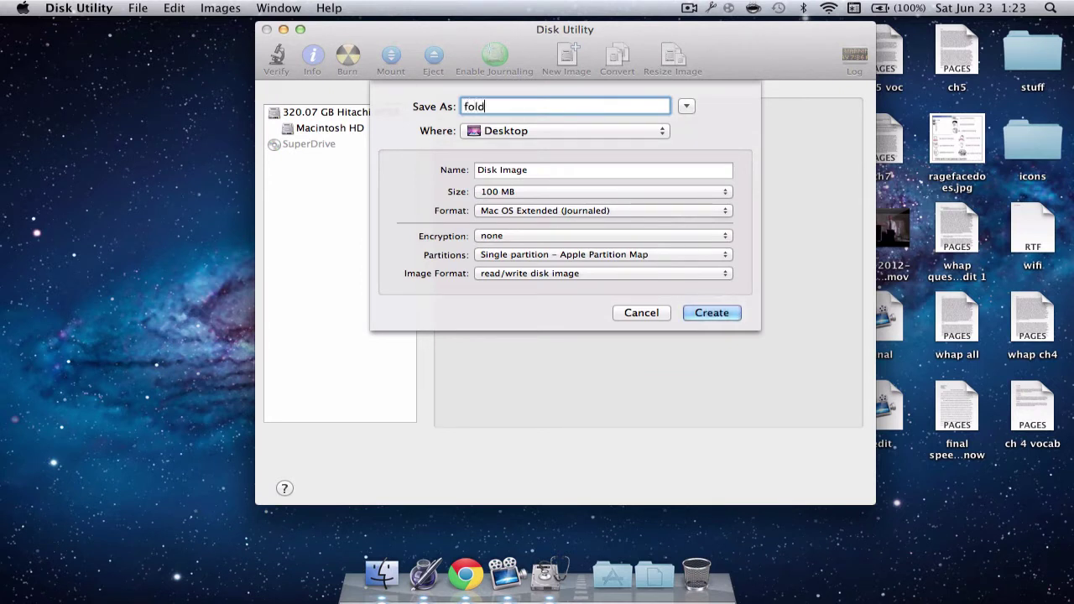
pyautogui.write('er')
# Step: Set the new image's size to 40 MB and its encryption to 256-bit AES
pyautogui.click(530, 193)
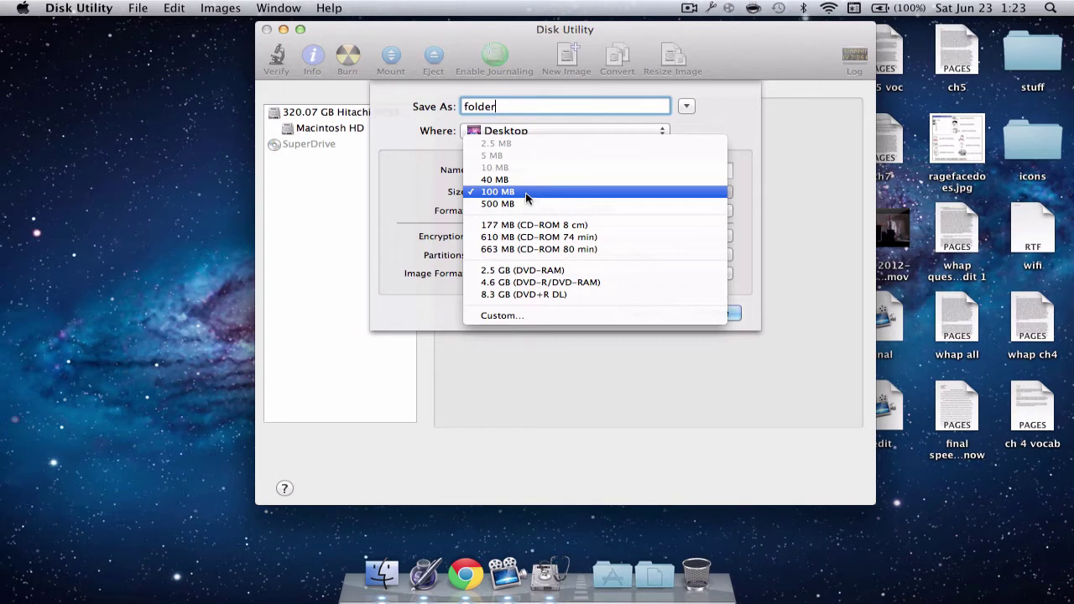
pyautogui.click(495, 181)
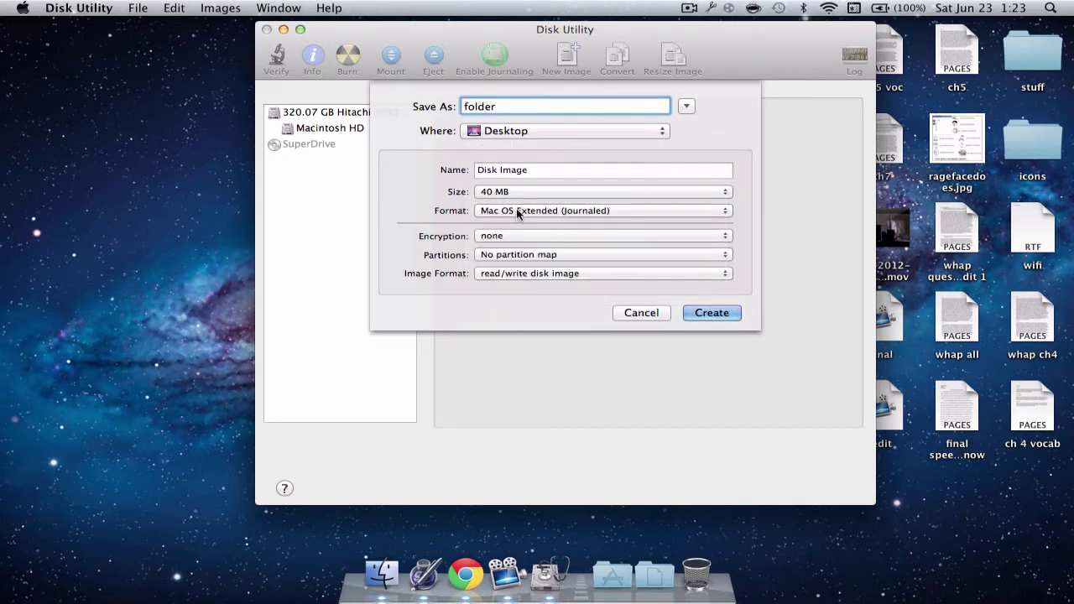
pyautogui.click(513, 194)
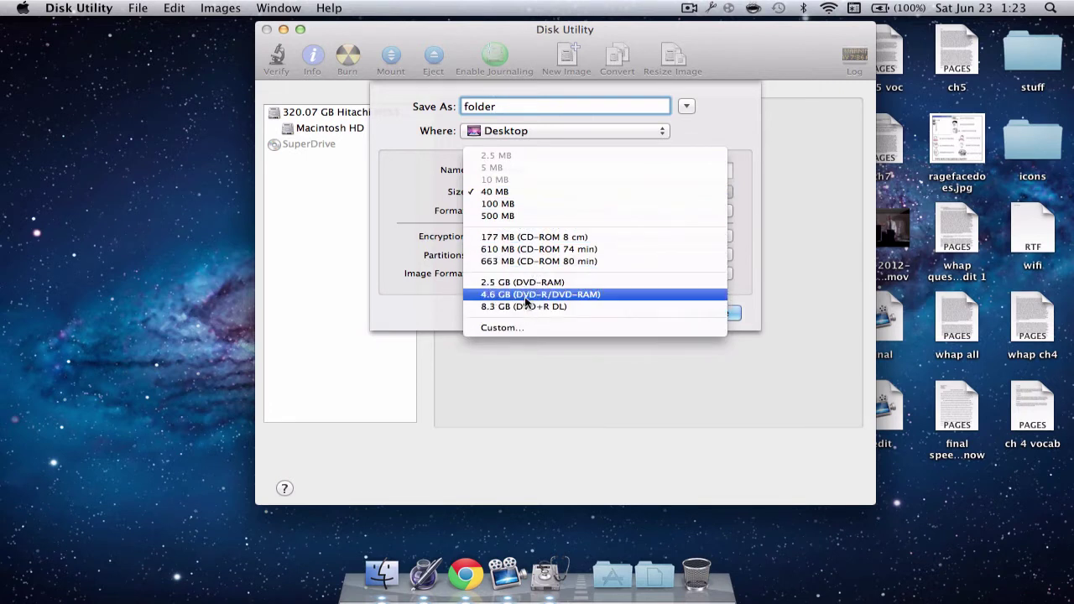
pyautogui.click(446, 206)
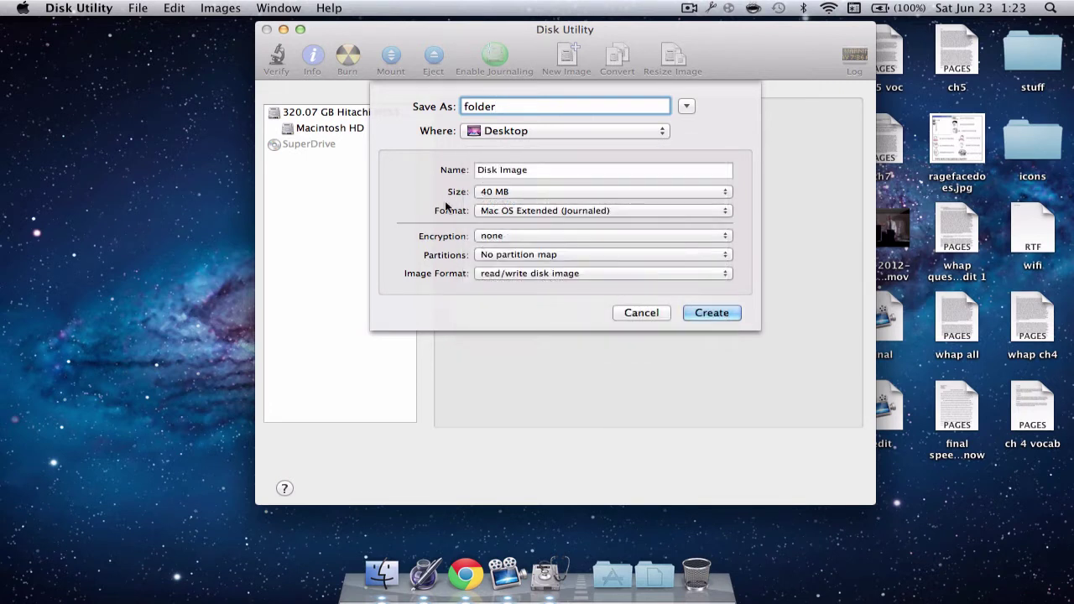
pyautogui.click(537, 239)
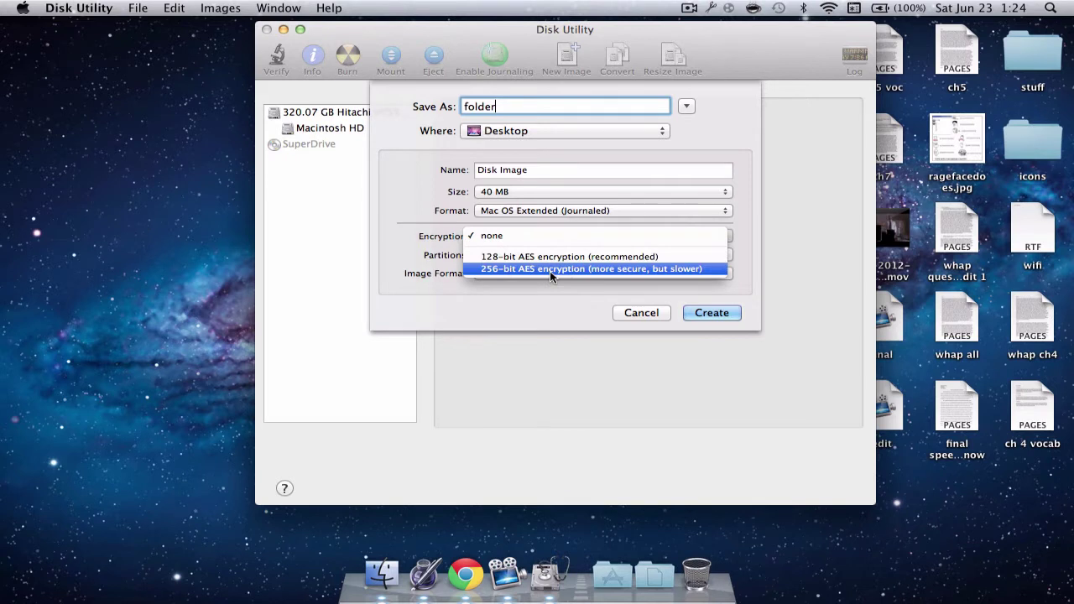
pyautogui.click(549, 269)
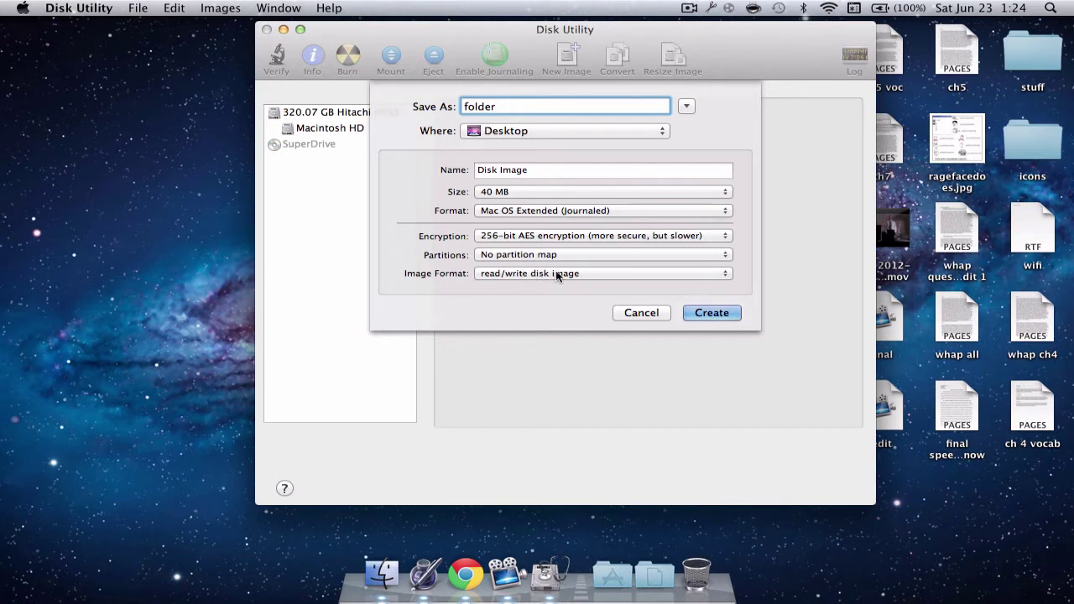
pyautogui.click(565, 235)
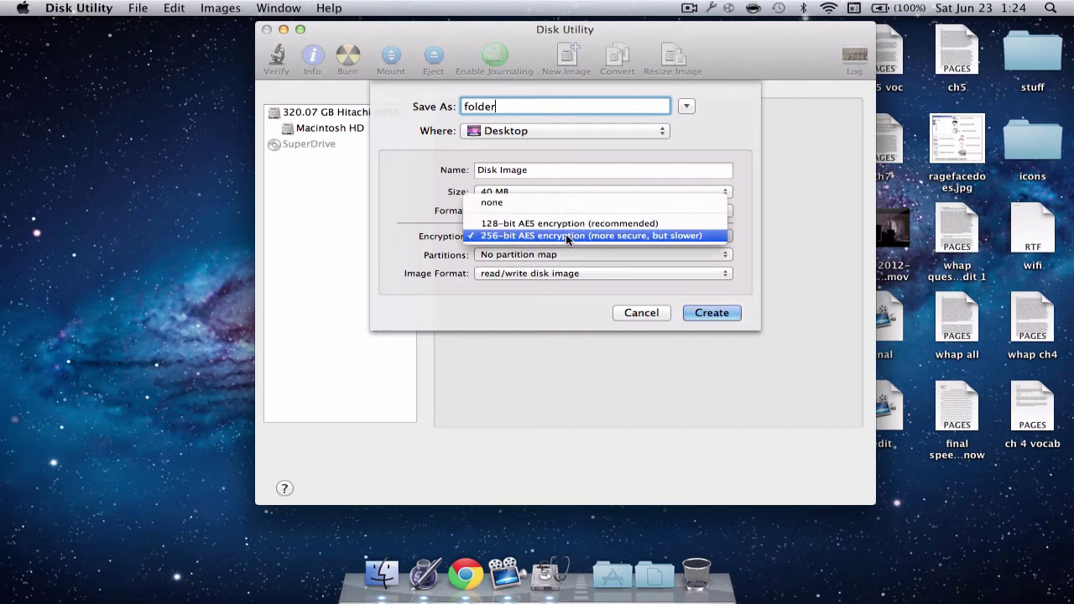
pyautogui.click(525, 224)
pyautogui.click(703, 312)
# Step: Create folder.dmg with an entered and verified password, not remembered in the keychain
pyautogui.click(704, 312)
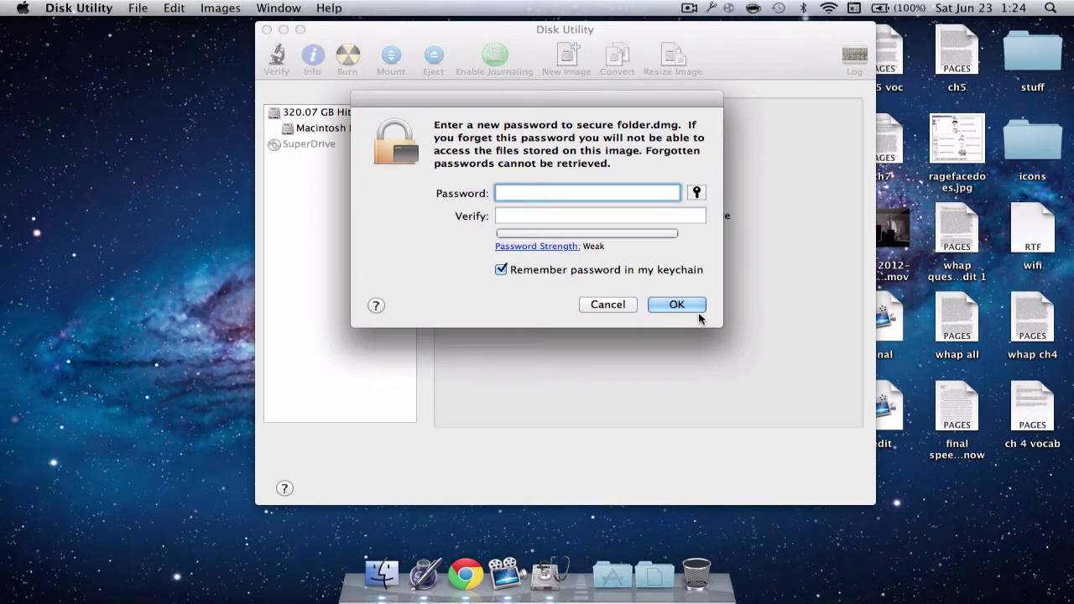
pyautogui.click(593, 214)
pyautogui.write('p')
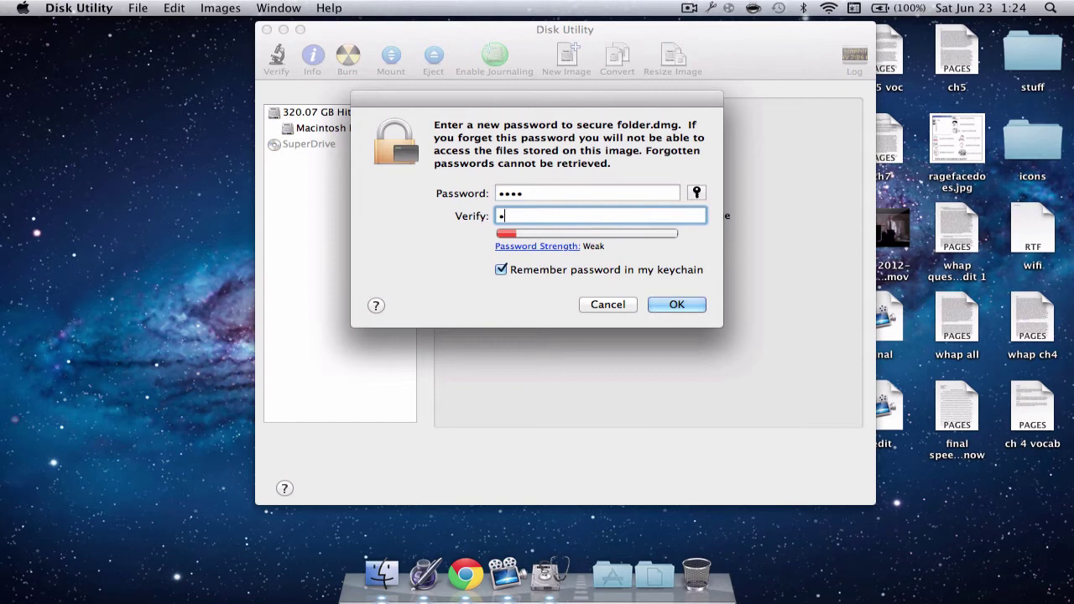
pyautogui.write('ass')
pyautogui.click(508, 270)
pyautogui.click(676, 305)
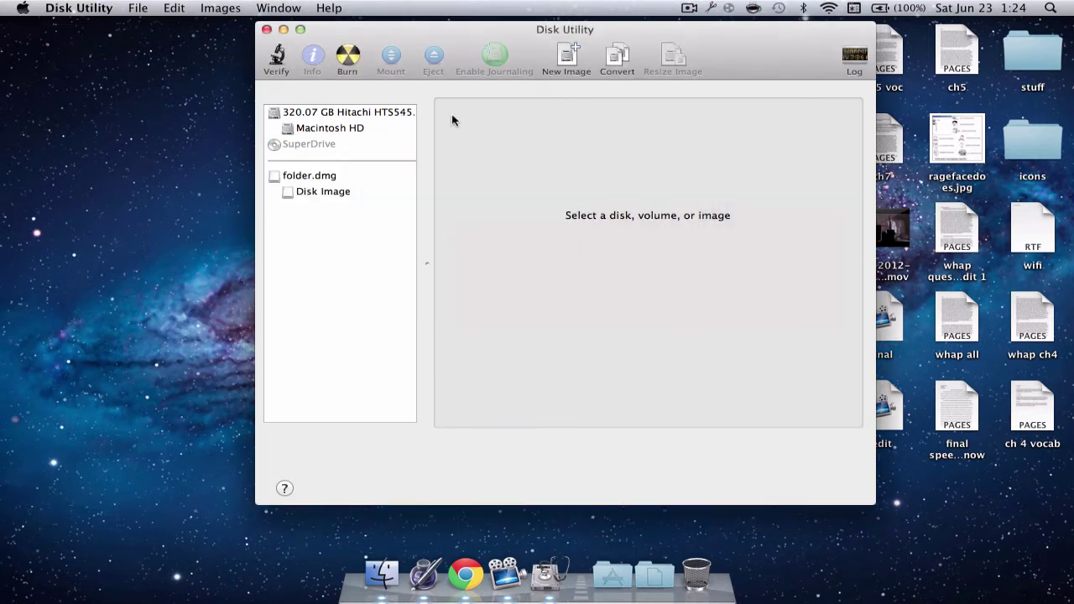
# Step: Quit Disk Utility, move folder.dmg to top centre, and eject the Disk Image volume via Trash
pyautogui.press('super+q')
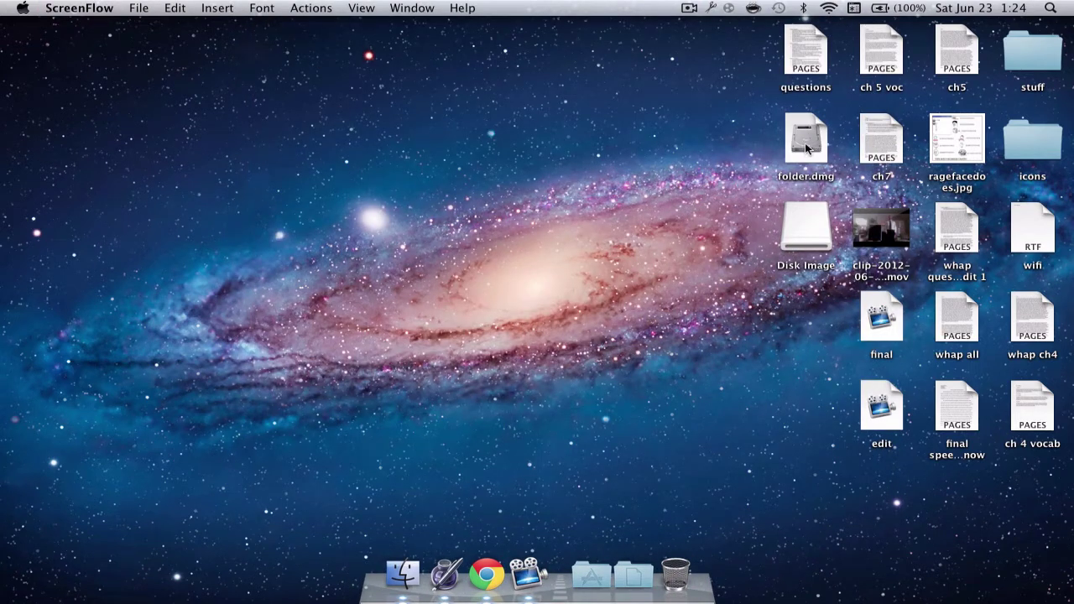
pyautogui.moveTo(805, 143); pyautogui.dragTo(453, 141)
pyautogui.moveTo(818, 237); pyautogui.dragTo(591, 149)
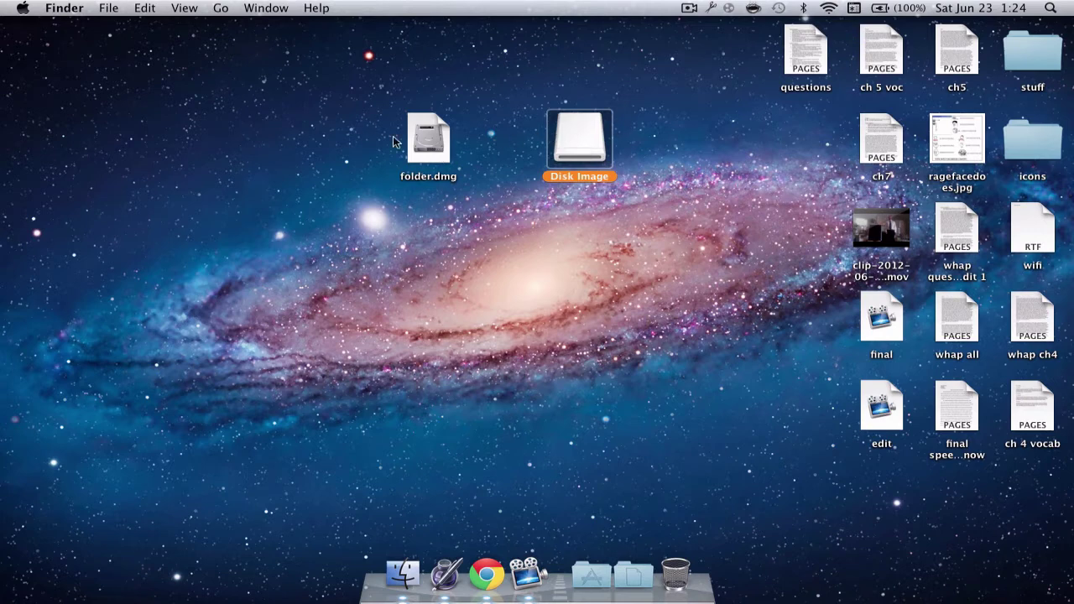
pyautogui.moveTo(579, 139); pyautogui.dragTo(684, 573)
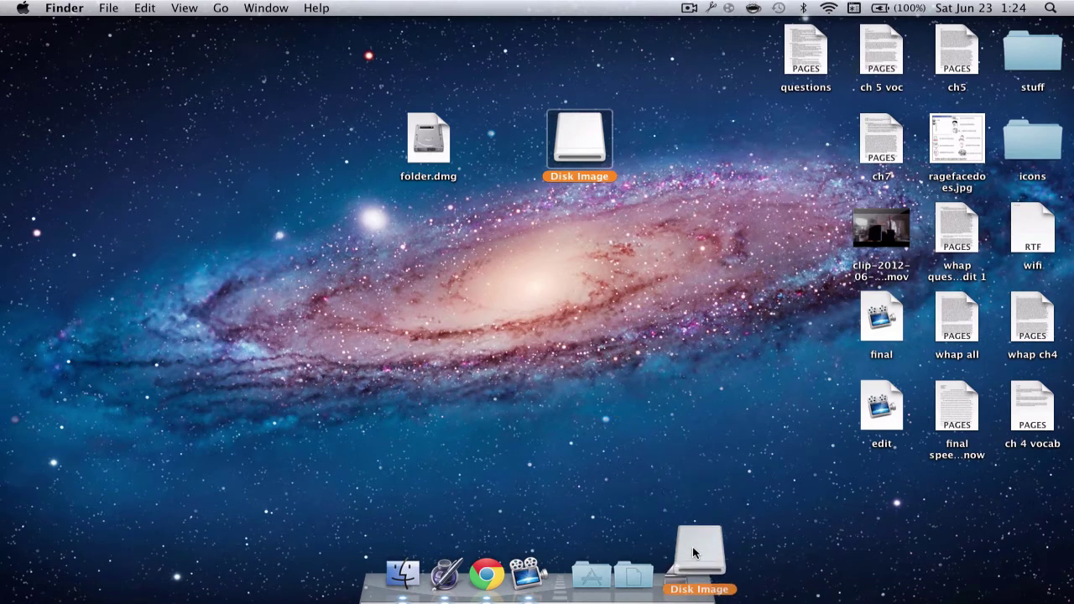
# Step: Open folder.dmg and unlock it with its password, showing the password to check it
pyautogui.click(432, 145)
pyautogui.doubleClick(431, 143)
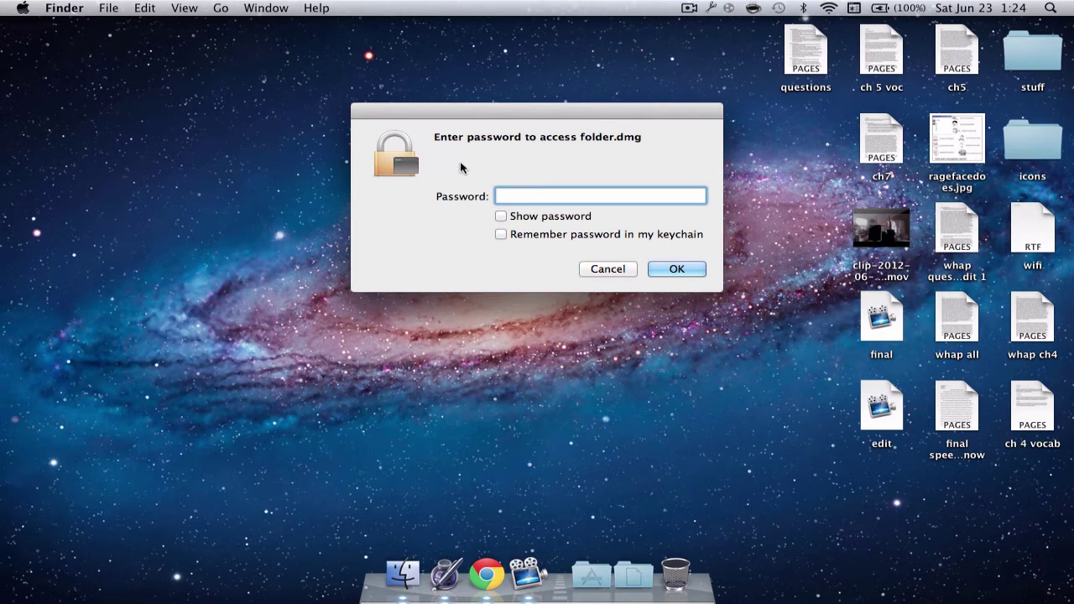
pyautogui.click(500, 212)
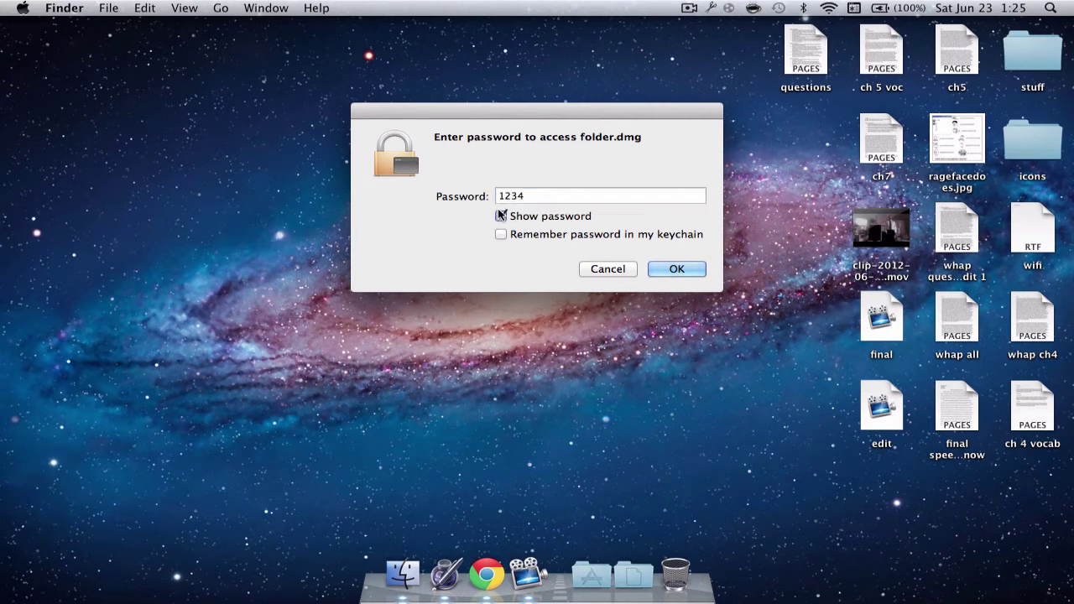
pyautogui.click(664, 272)
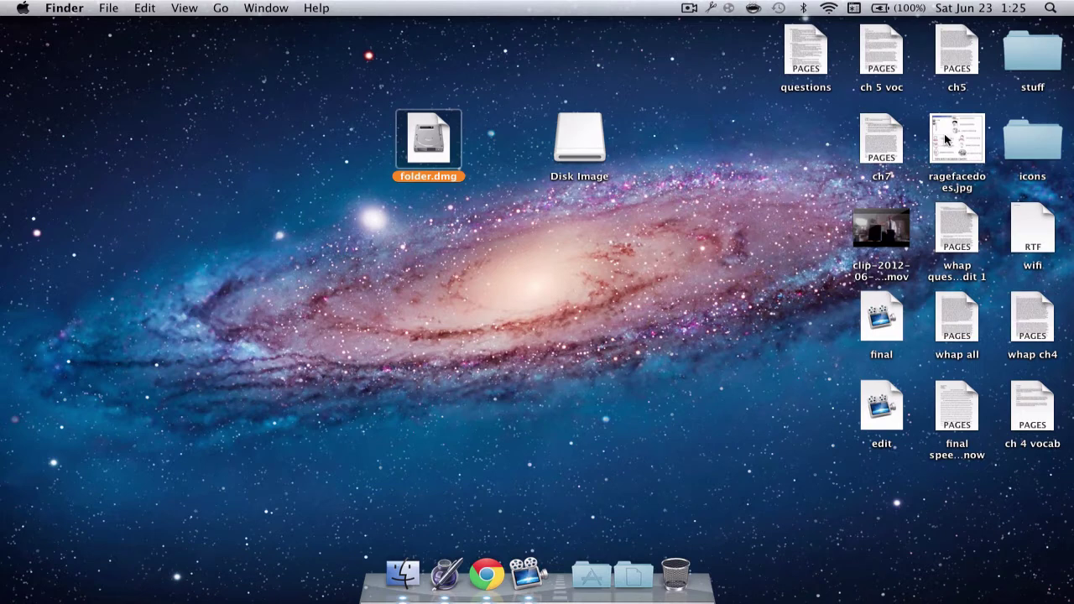
# Step: Copy ragefacedoes.jpg into the Disk Image volume, check it, then eject the volume
pyautogui.moveTo(945, 135); pyautogui.dragTo(591, 134)
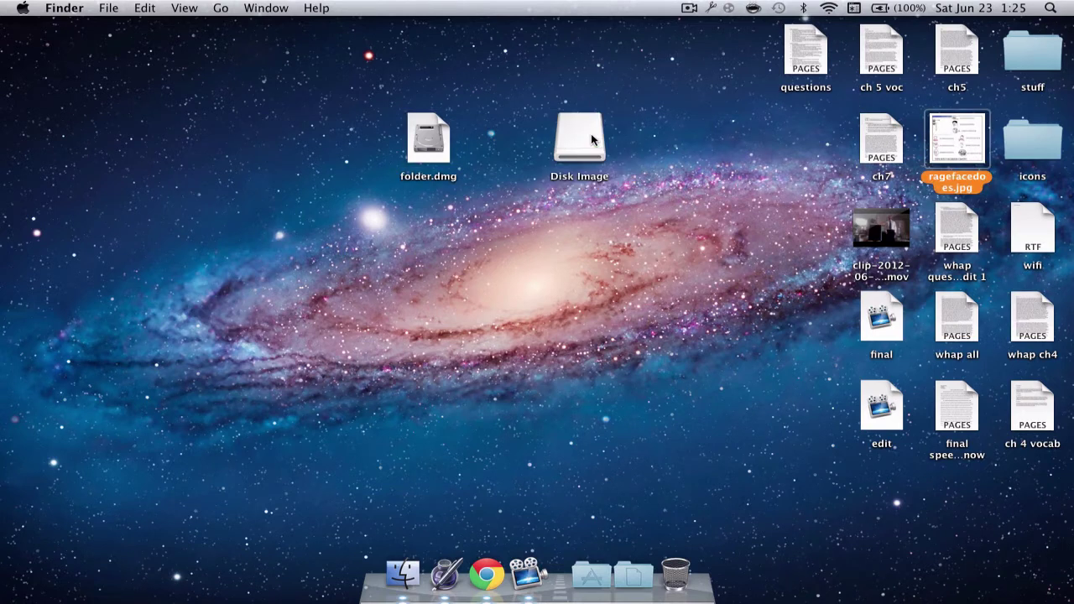
pyautogui.doubleClick(590, 134)
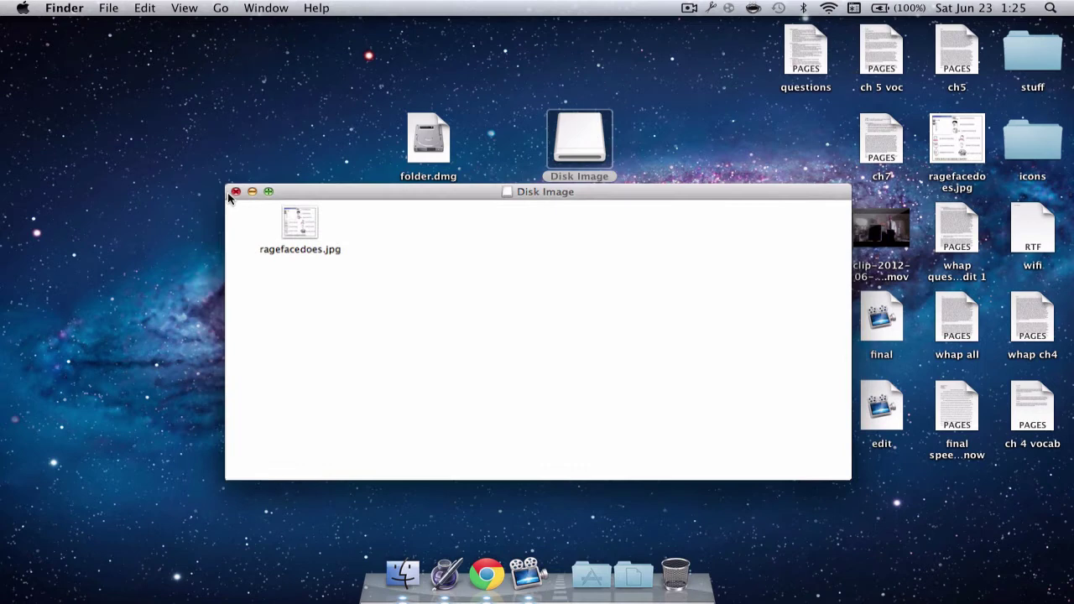
pyautogui.click(235, 191)
pyautogui.moveTo(579, 139); pyautogui.dragTo(675, 579)
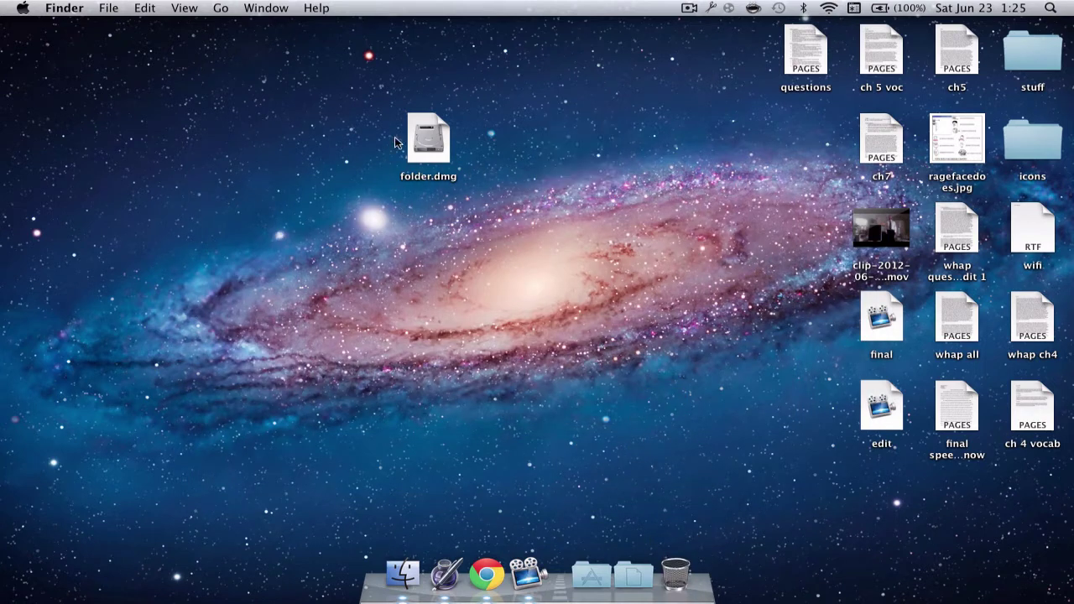
# Step: Unlock folder.dmg again with its password to remount the Disk Image volume
pyautogui.doubleClick(420, 136)
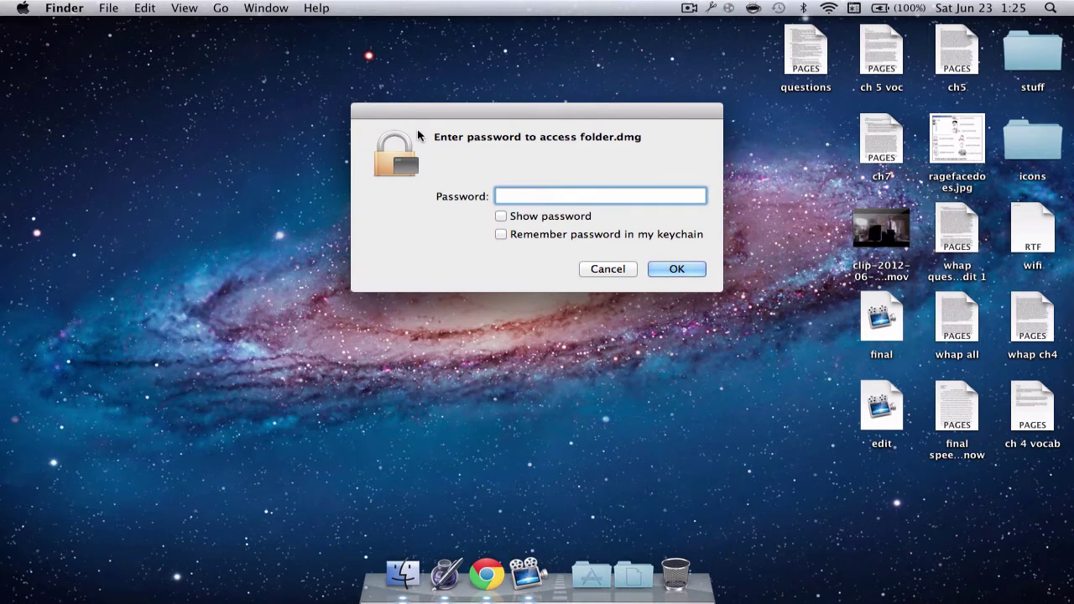
pyautogui.click(502, 217)
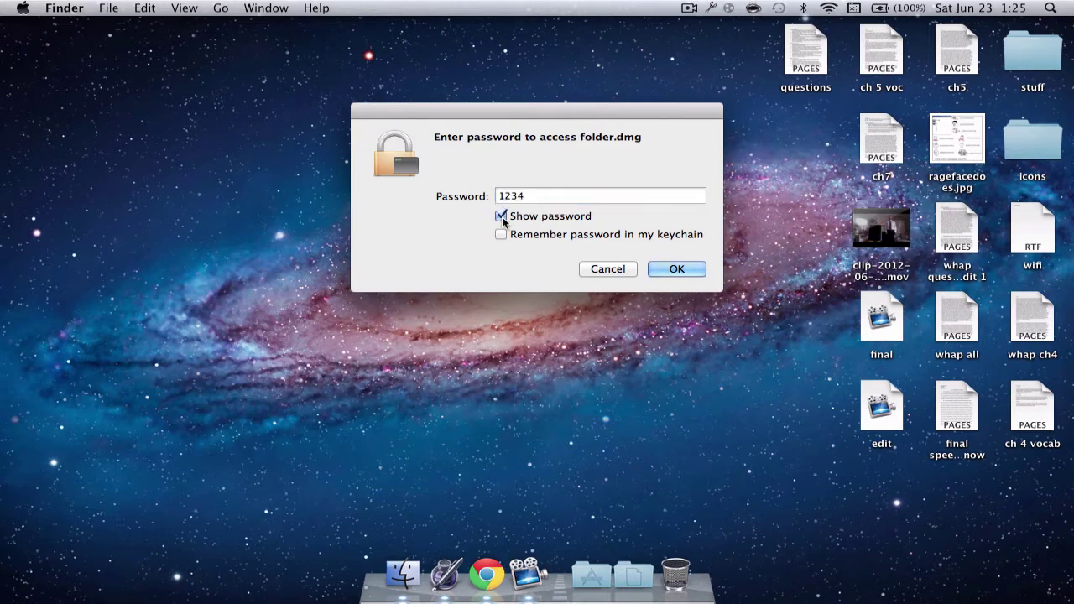
pyautogui.click(661, 269)
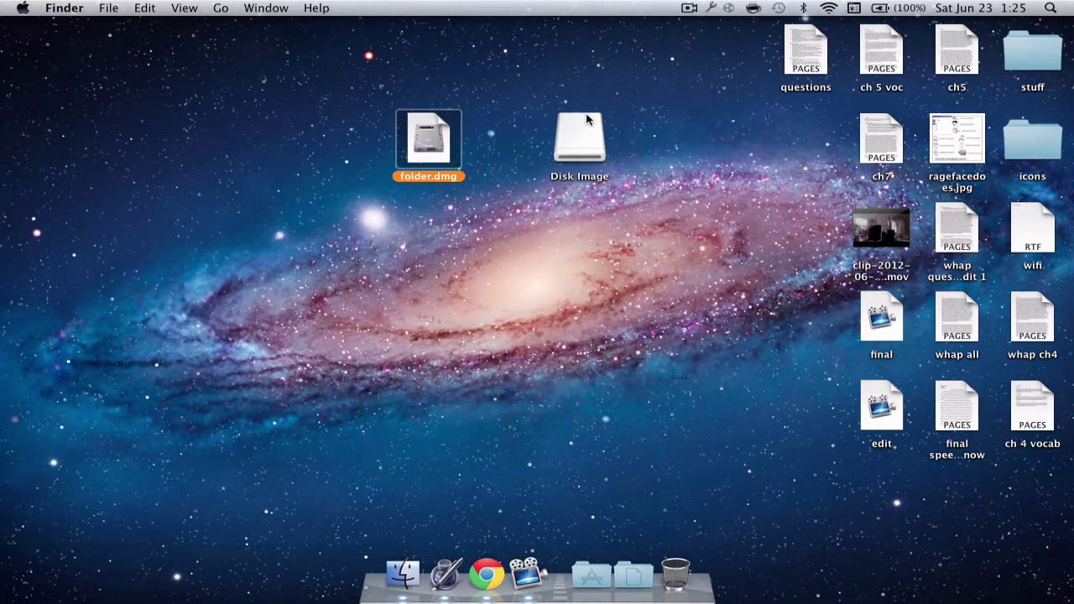
# Step: Confirm ragefacedoes.jpg is inside Disk Image, then open the volume's context menu
pyautogui.doubleClick(588, 125)
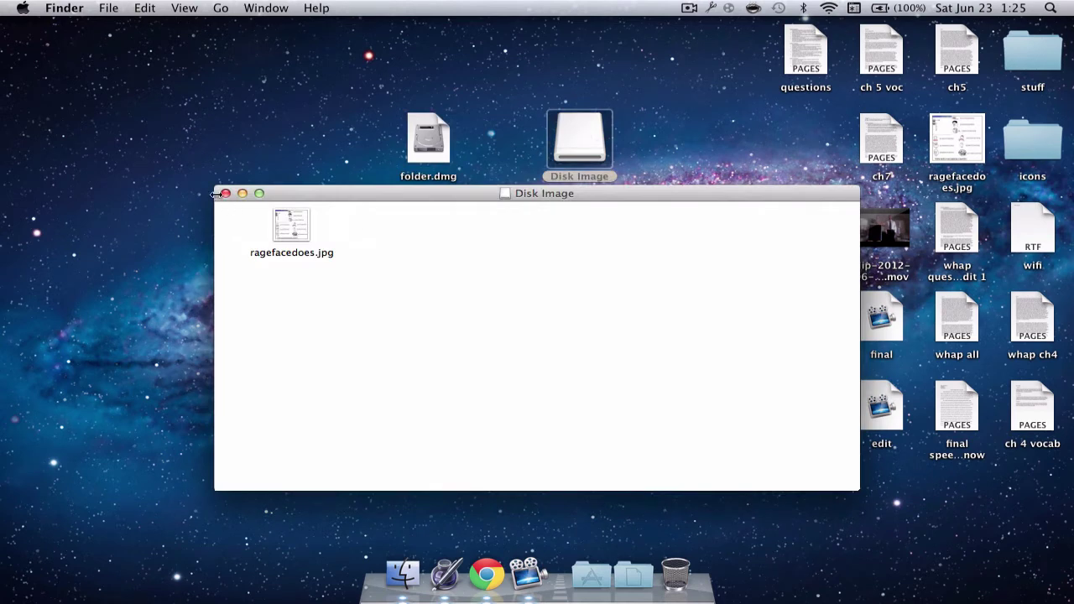
pyautogui.click(225, 194)
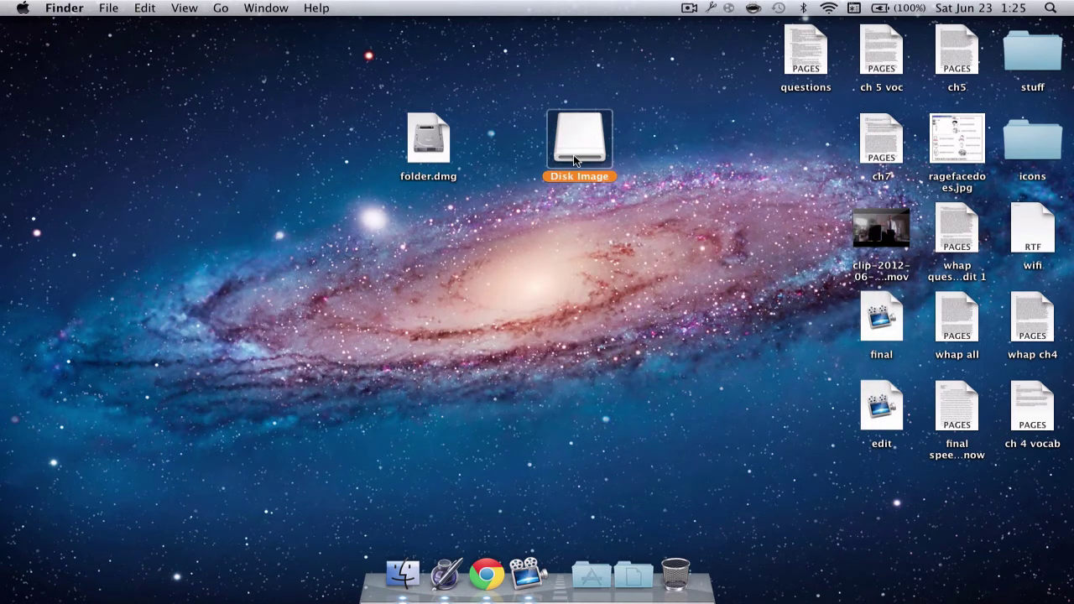
pyautogui.click(648, 191)
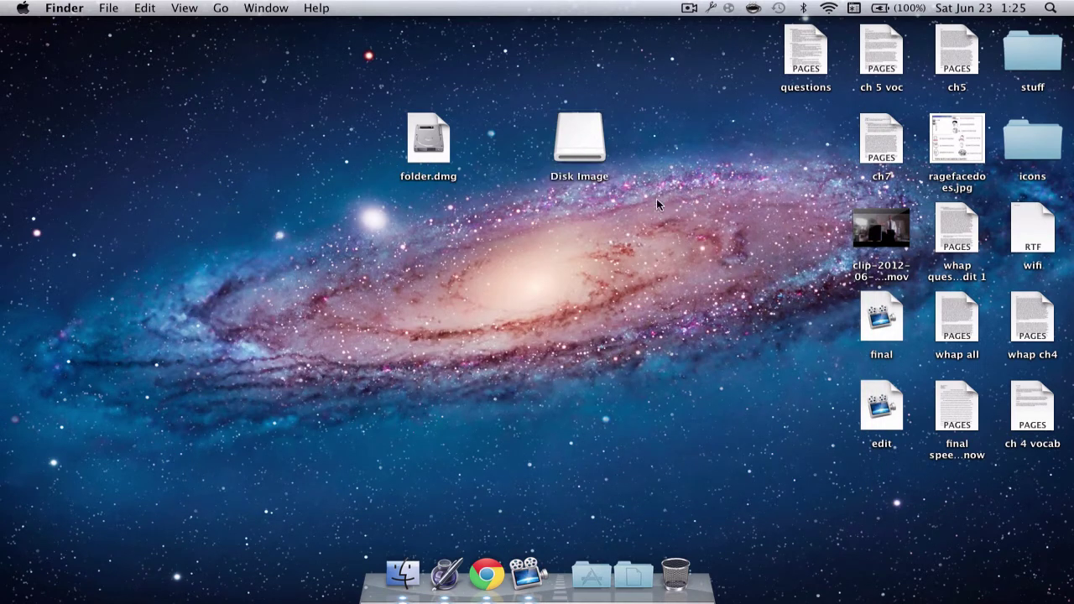
pyautogui.click(577, 134)
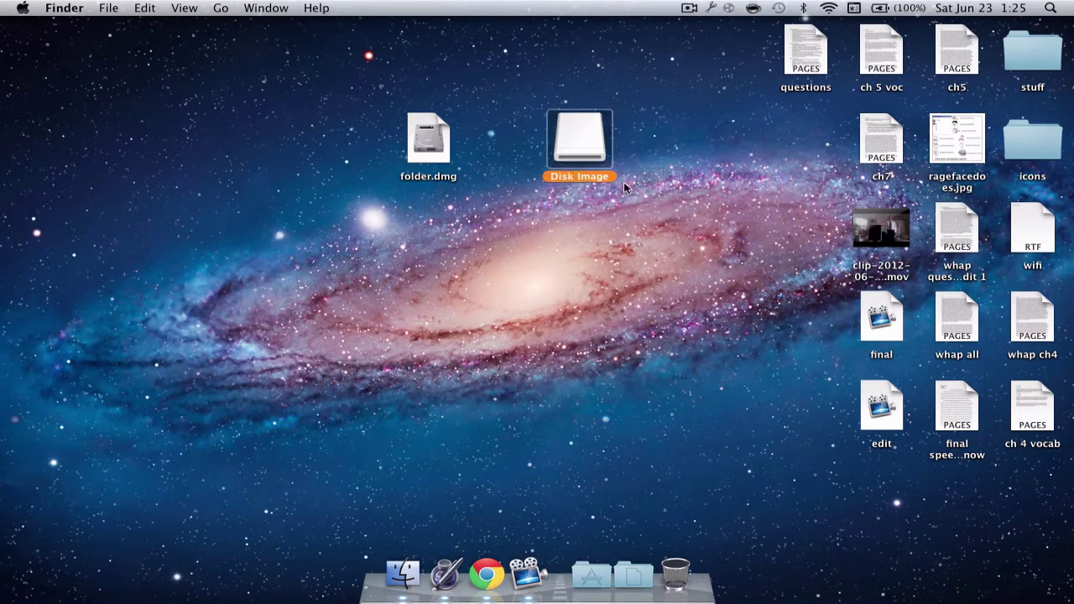
pyautogui.rightClick(571, 134)
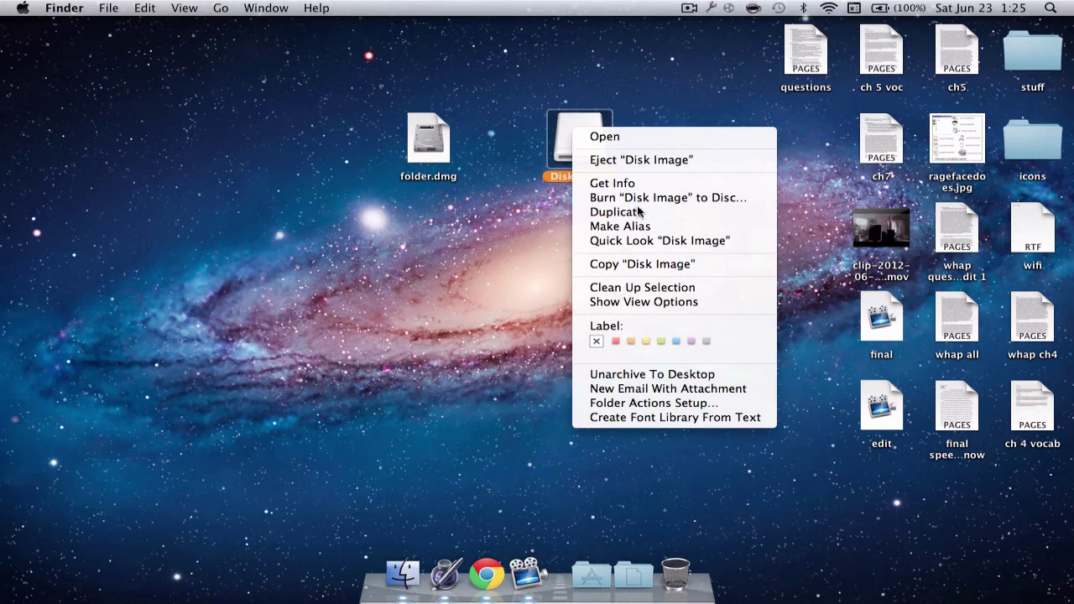
# Step: Open Get Info for Disk Image and screenshot a region of the galaxy wallpaper
pyautogui.click(622, 183)
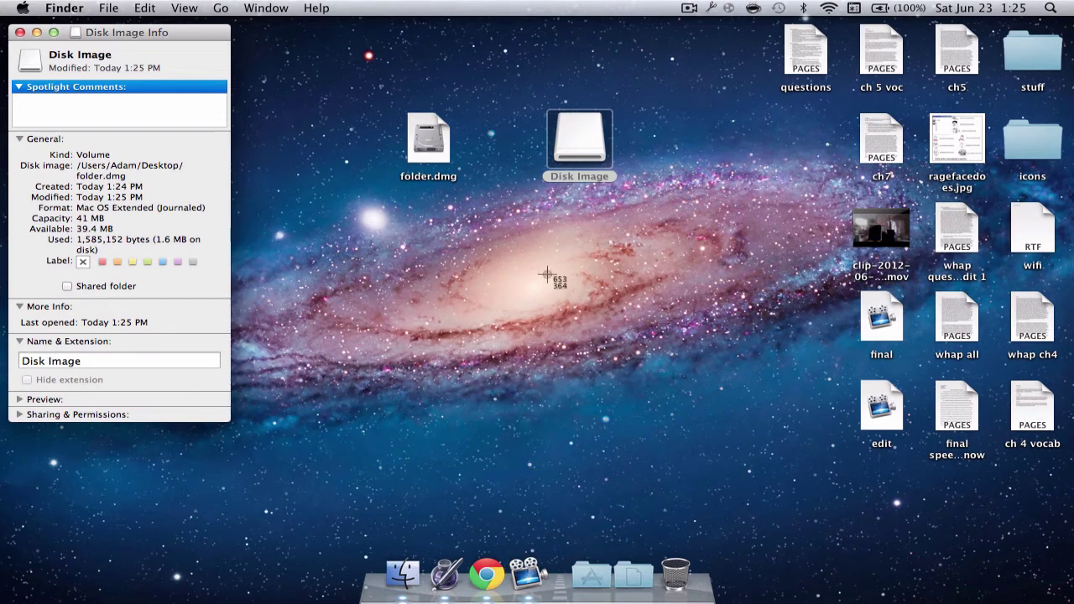
pyautogui.moveTo(428, 236); pyautogui.dragTo(654, 356)
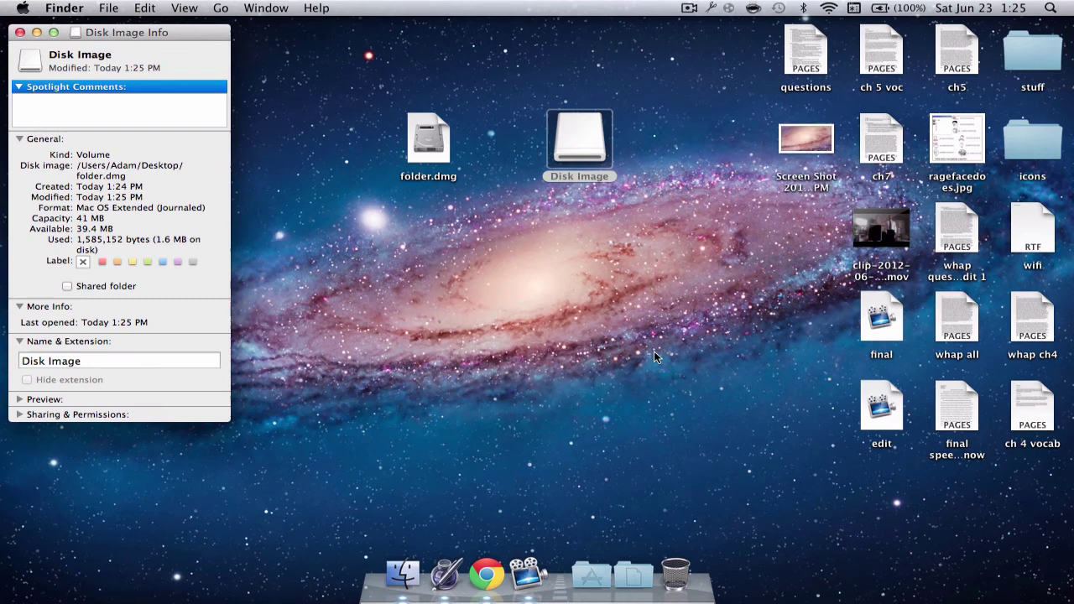
# Step: Blank the screenshot in Preview, copy an empty area, then close and trash the file
pyautogui.doubleClick(795, 146)
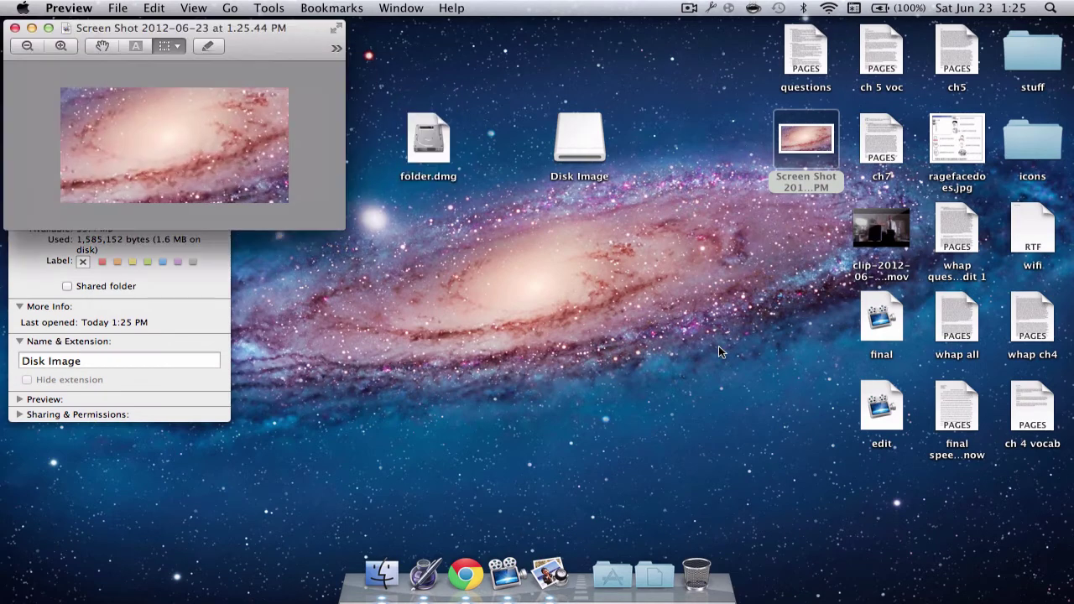
pyautogui.moveTo(48, 84); pyautogui.dragTo(316, 216)
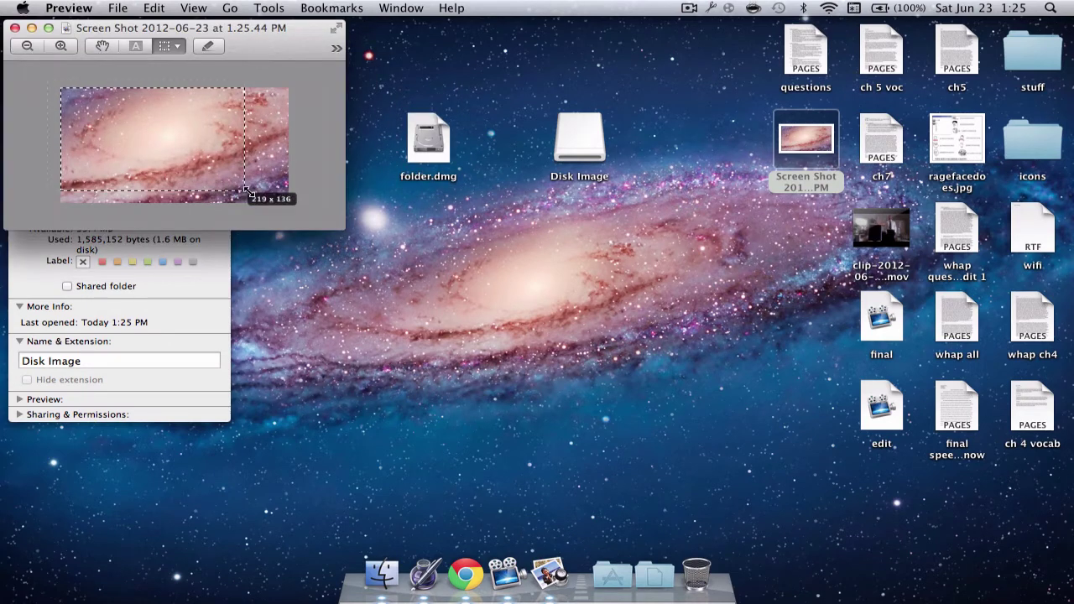
pyautogui.press('Delete')
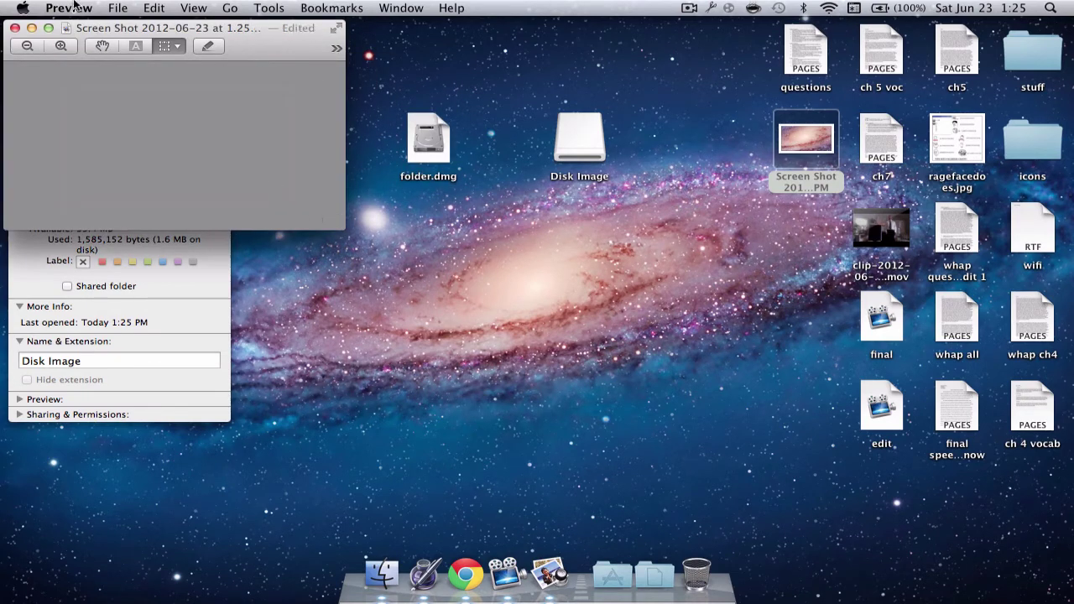
pyautogui.moveTo(60, 79)
pyautogui.mouseDown()
pyautogui.moveTo(143, 156)
pyautogui.moveTo(290, 204)
pyautogui.mouseUp()
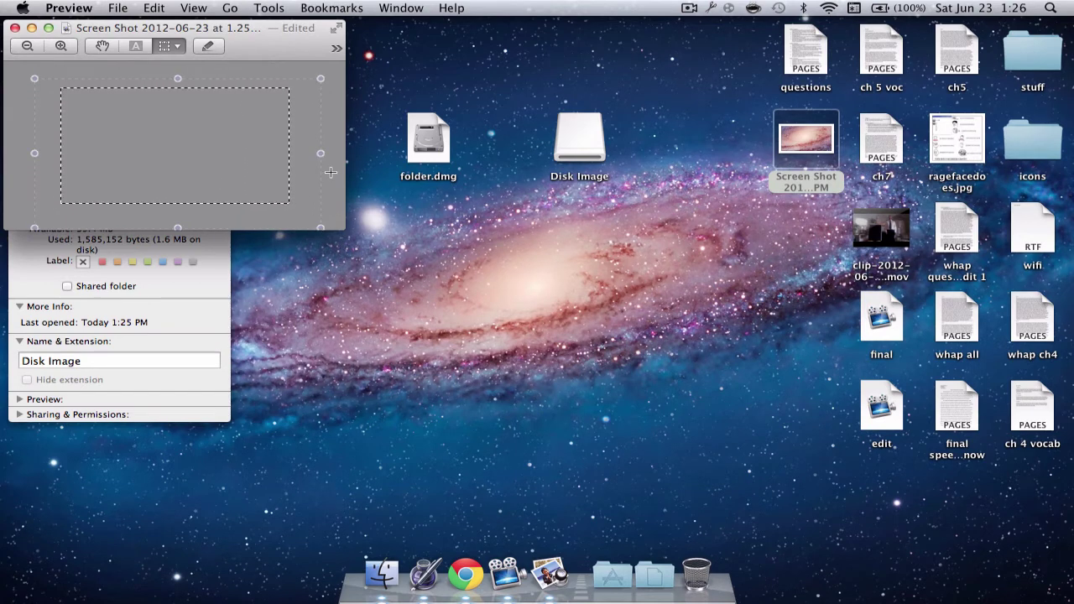
pyautogui.click(155, 7)
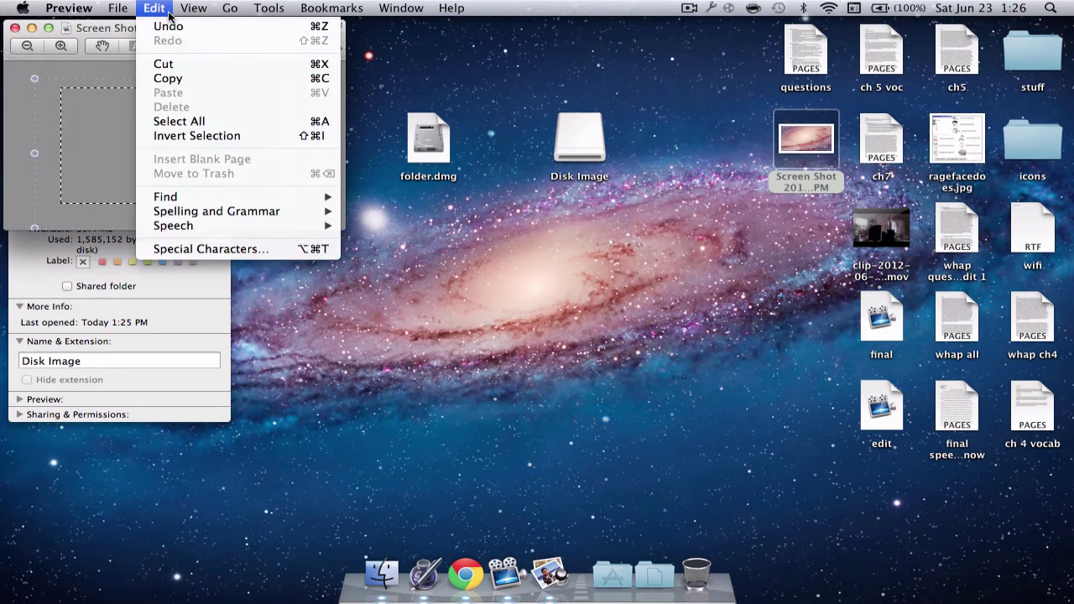
pyautogui.click(178, 78)
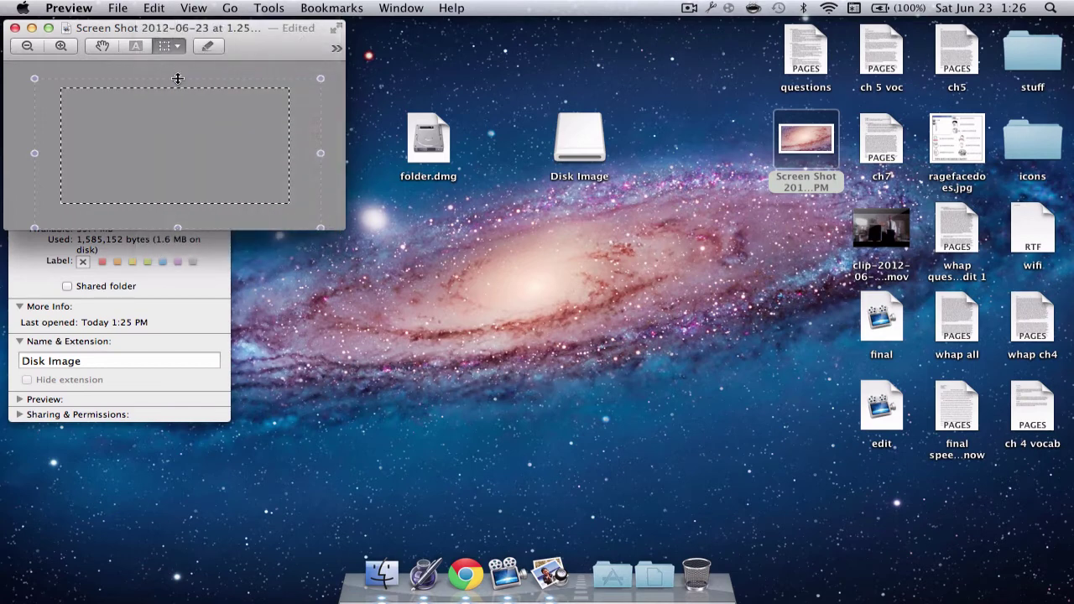
pyautogui.click(15, 28)
pyautogui.moveTo(799, 153); pyautogui.dragTo(695, 573)
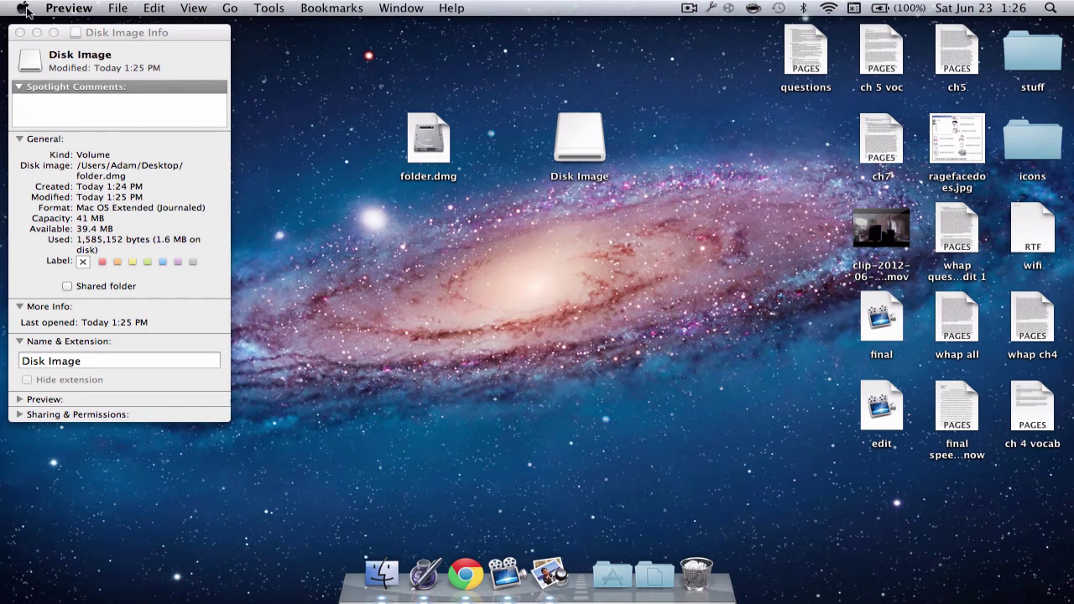
# Step: Close the Disk Image Info panel, leaving the volume's icon blank beside folder.dmg
pyautogui.click(39, 67)
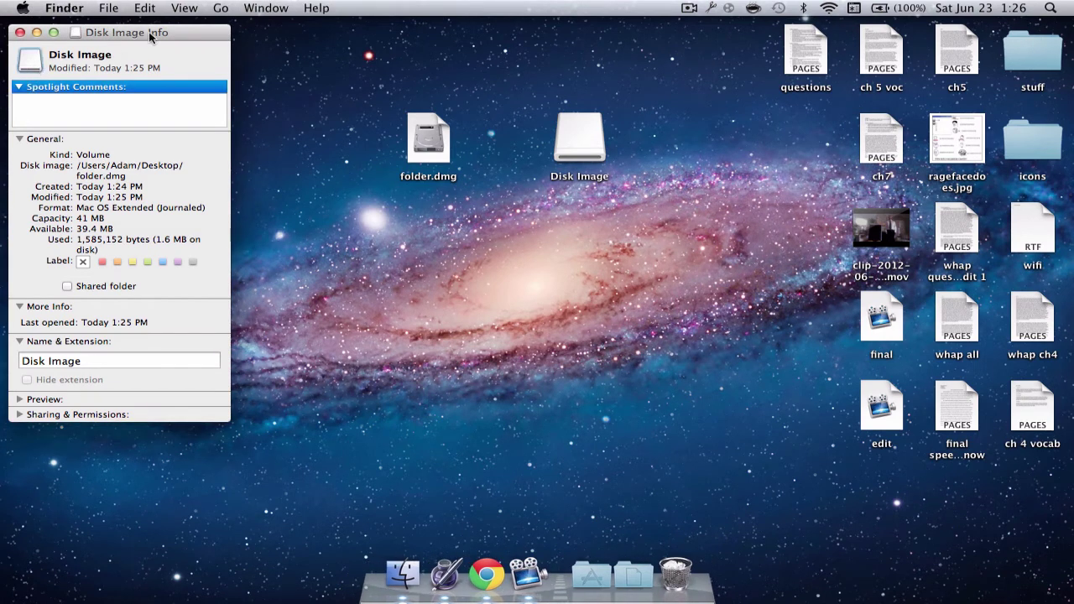
pyautogui.moveTo(153, 37); pyautogui.dragTo(242, 38)
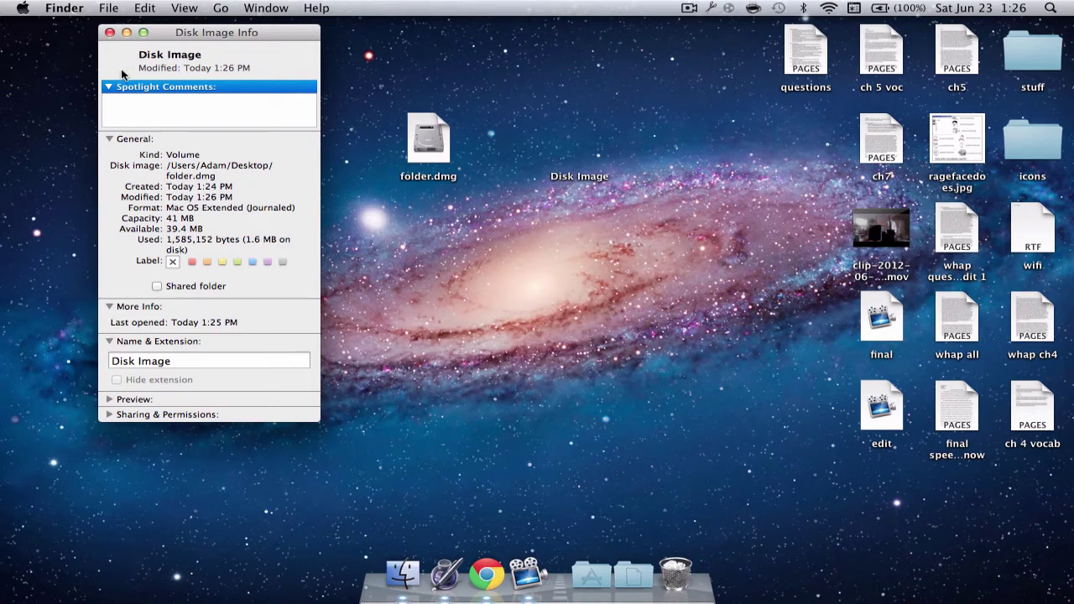
pyautogui.click(109, 32)
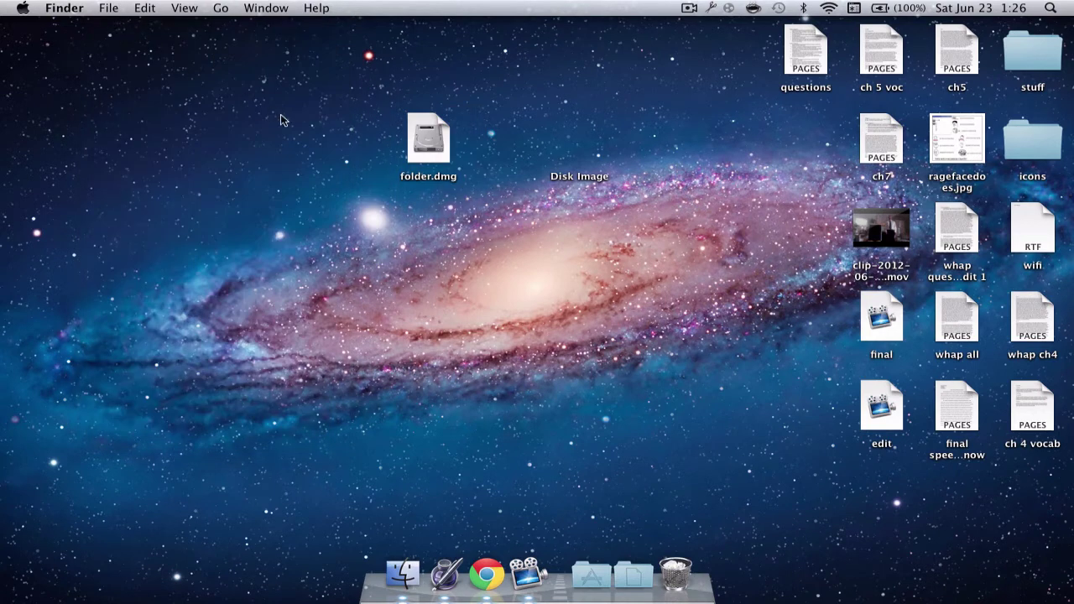
# Step: Open folder.dmg's Get Info panel, showing it as a 41.1 MB disk image
pyautogui.click(423, 136)
pyautogui.rightClick(420, 132)
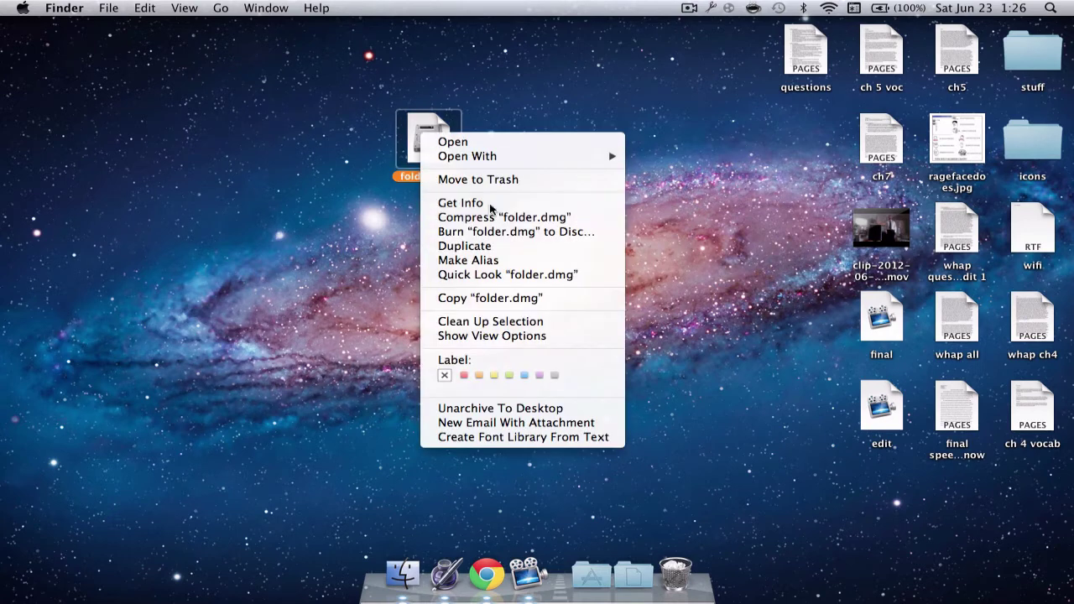
pyautogui.click(492, 206)
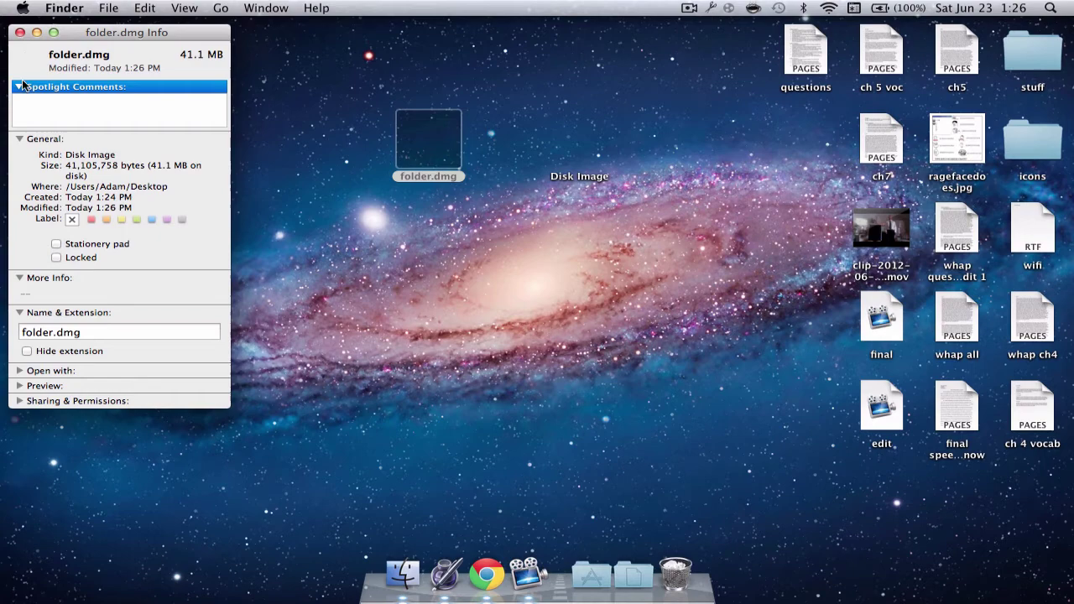
pyautogui.click(583, 562)
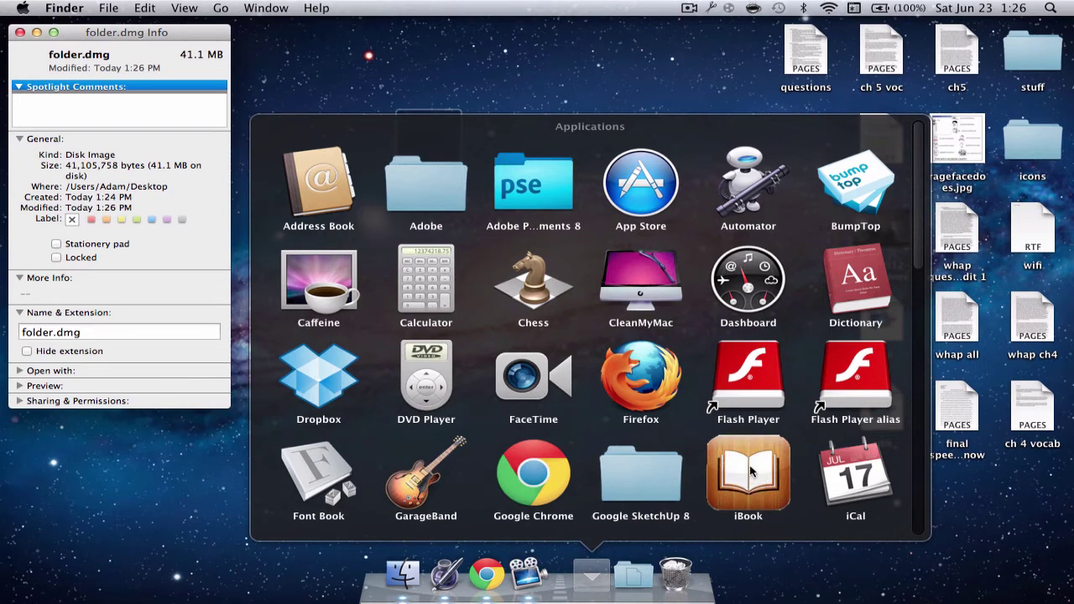
pyautogui.click(475, 83)
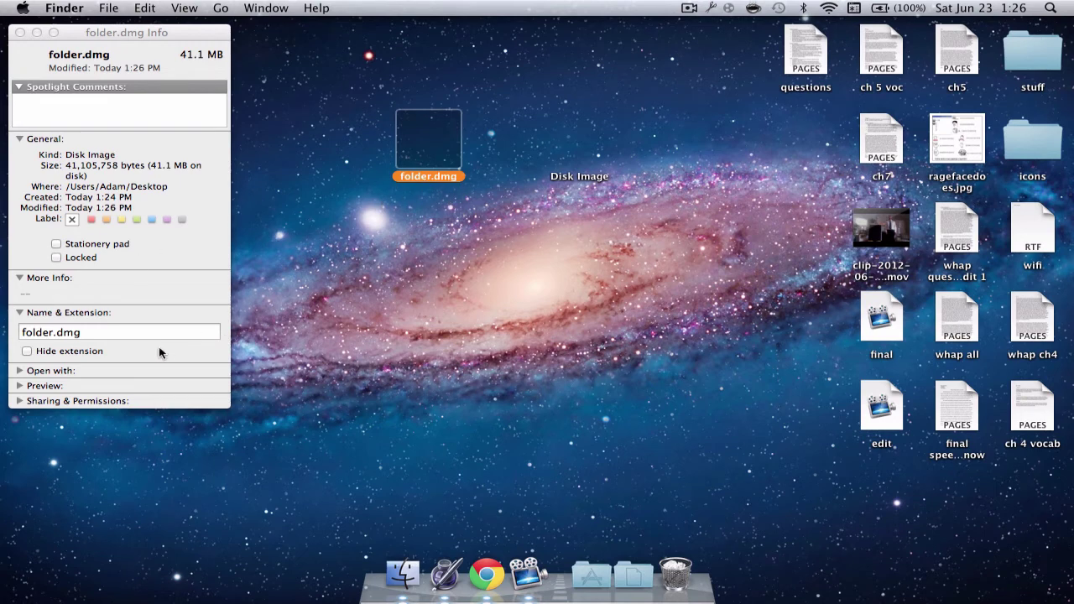
# Step: Hide folder.dmg's extension, erase the name 'folder', and close its Info window
pyautogui.click(29, 352)
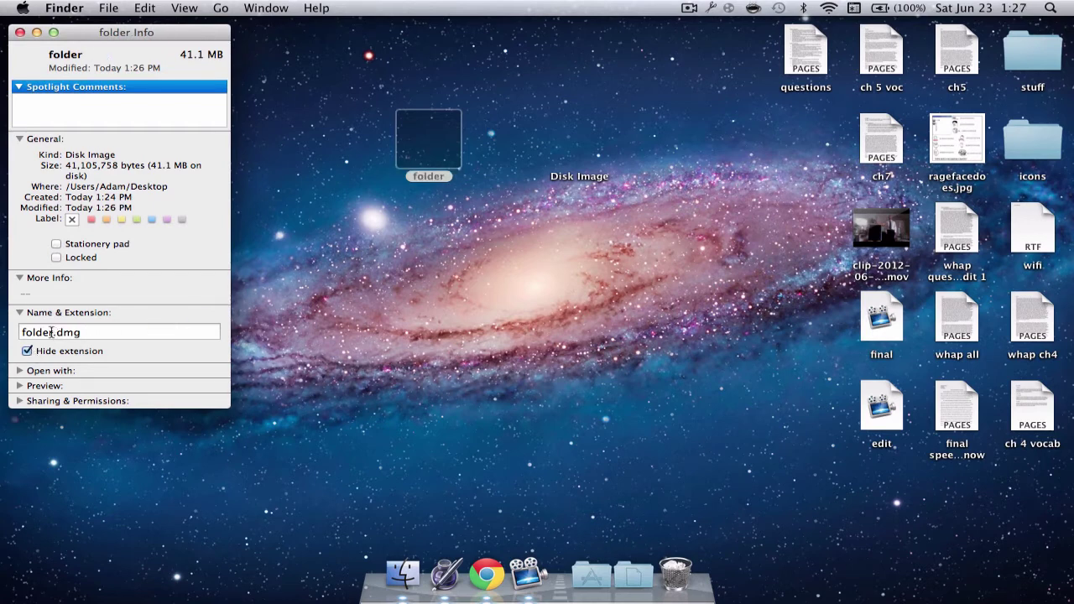
pyautogui.click(50, 334)
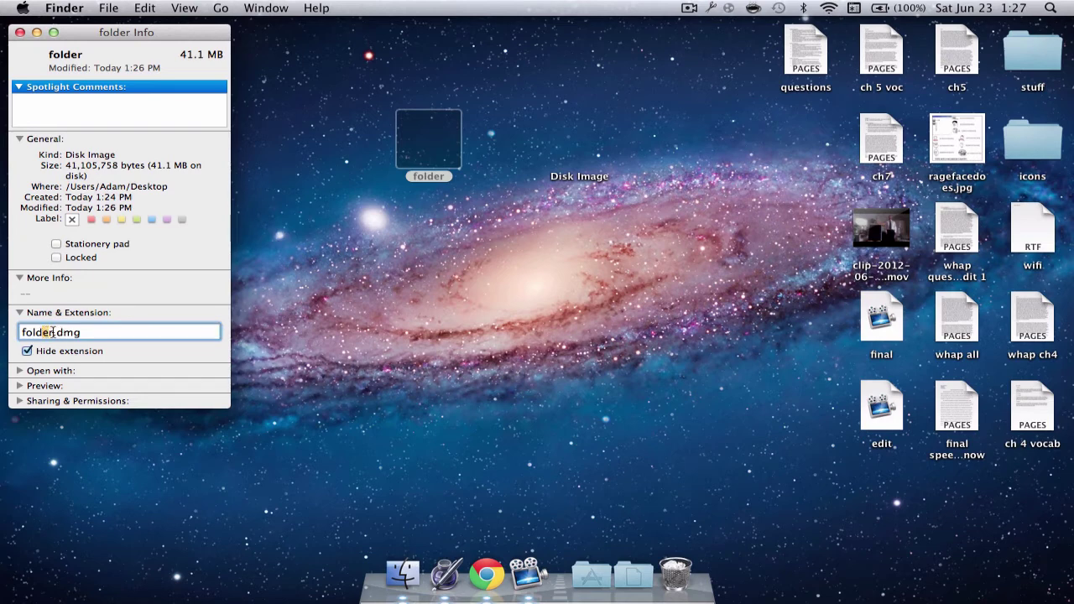
pyautogui.moveTo(50, 333); pyautogui.dragTo(7, 333)
pyautogui.press('BackSpace')
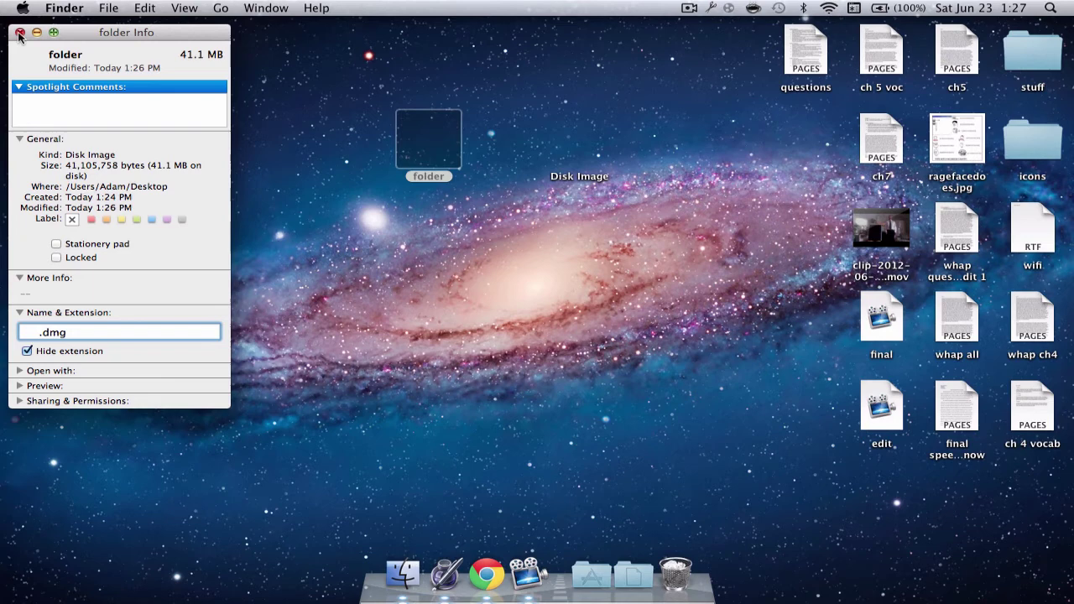
pyautogui.click(19, 32)
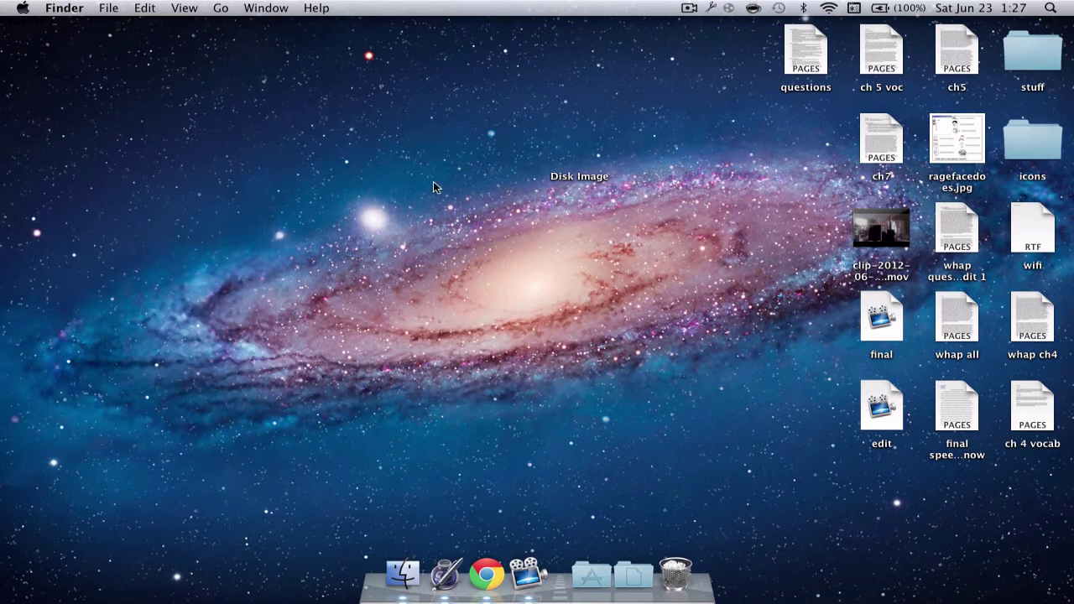
# Step: Rename the Disk Image volume to a blank name
pyautogui.moveTo(317, 112); pyautogui.dragTo(467, 208)
pyautogui.click(579, 177)
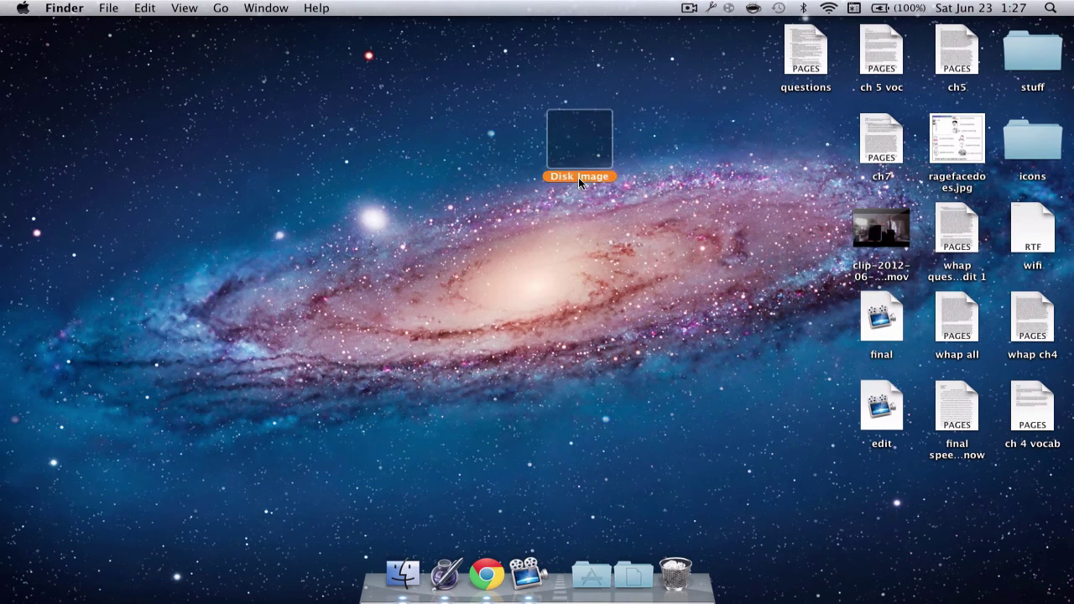
pyautogui.click(578, 177)
pyautogui.press('BackSpace')
pyautogui.press('Return')
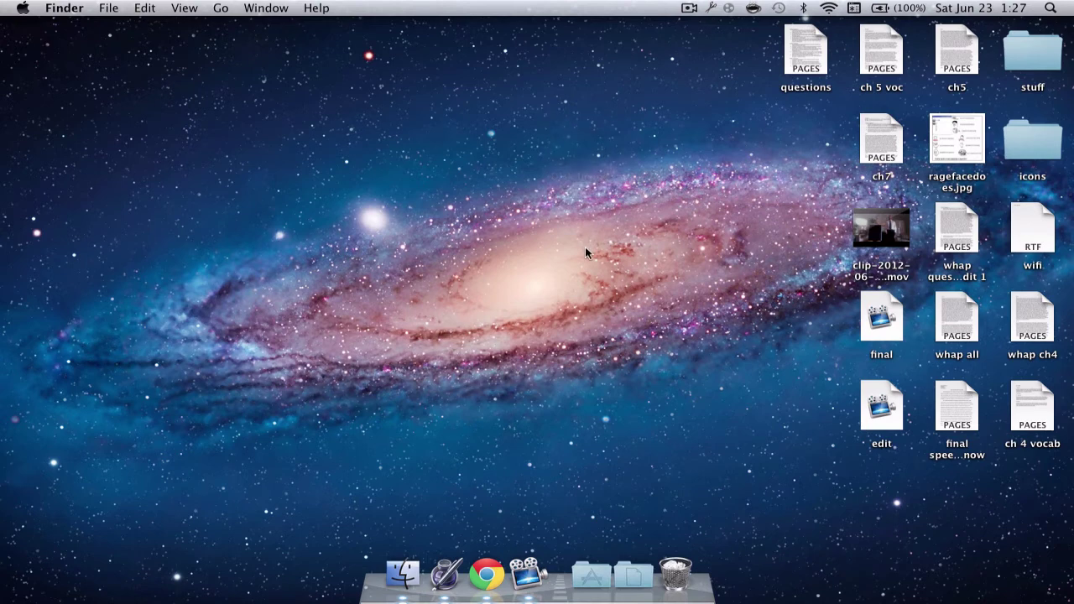
# Step: Drag selection boxes over the desktop to locate the invisible, nameless icons
pyautogui.moveTo(671, 206); pyautogui.dragTo(392, 106)
pyautogui.moveTo(559, 134); pyautogui.dragTo(583, 181)
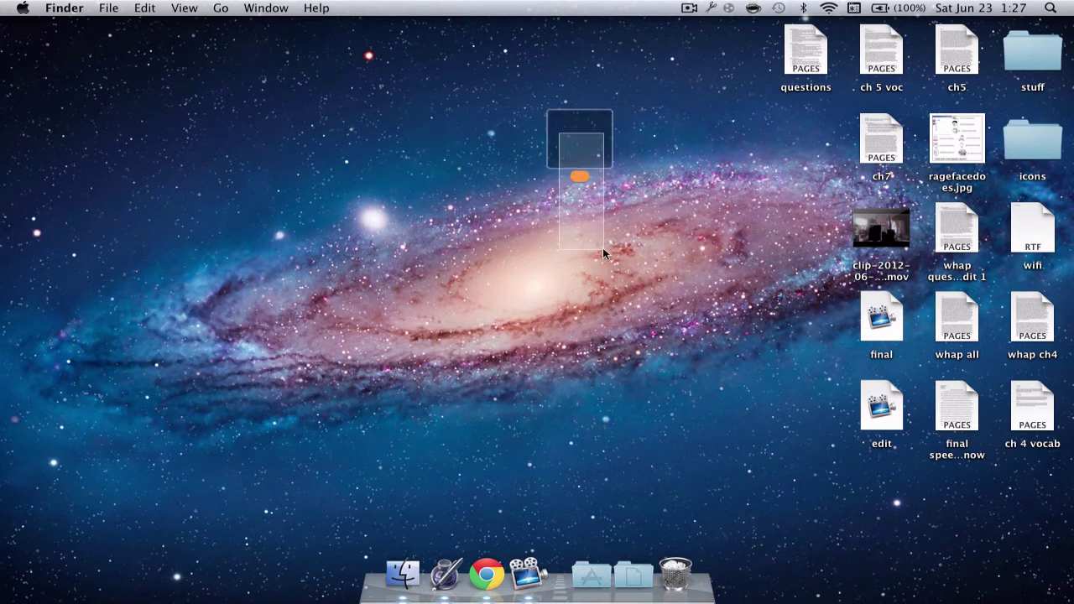
pyautogui.moveTo(630, 280); pyautogui.dragTo(578, 121)
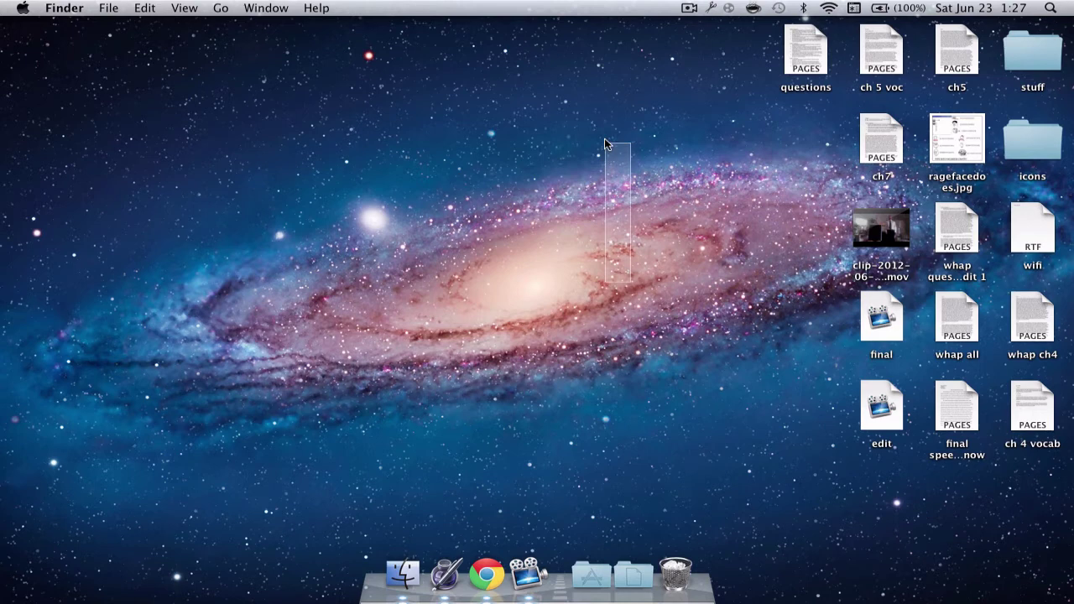
pyautogui.click(577, 134)
pyautogui.moveTo(641, 240); pyautogui.dragTo(571, 149)
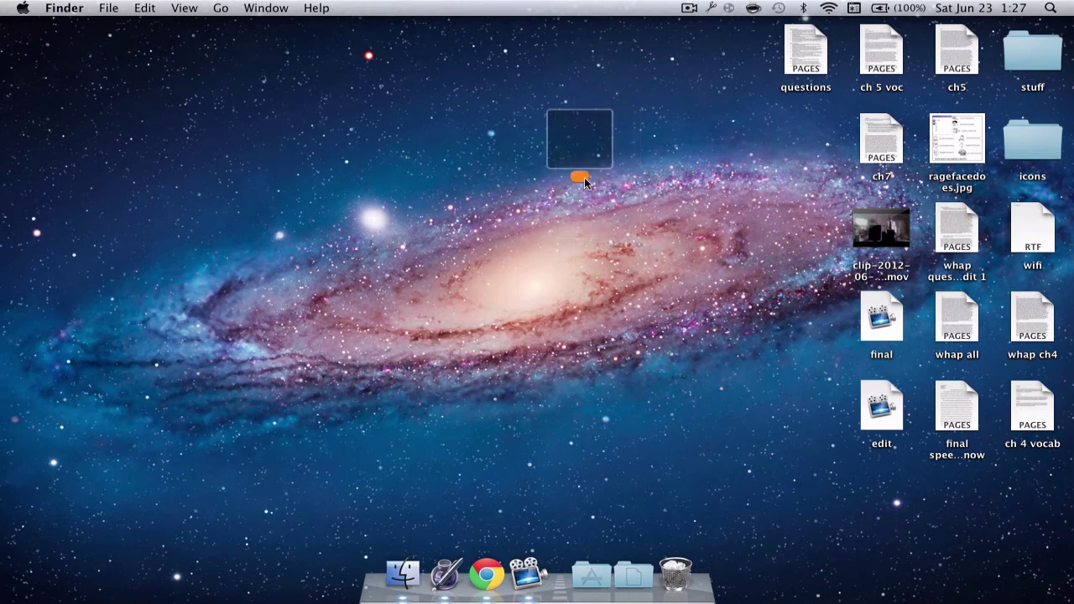
pyautogui.click(584, 179)
pyautogui.moveTo(619, 190)
pyautogui.mouseDown()
pyautogui.moveTo(573, 175)
pyautogui.moveTo(686, 586)
pyautogui.mouseUp()
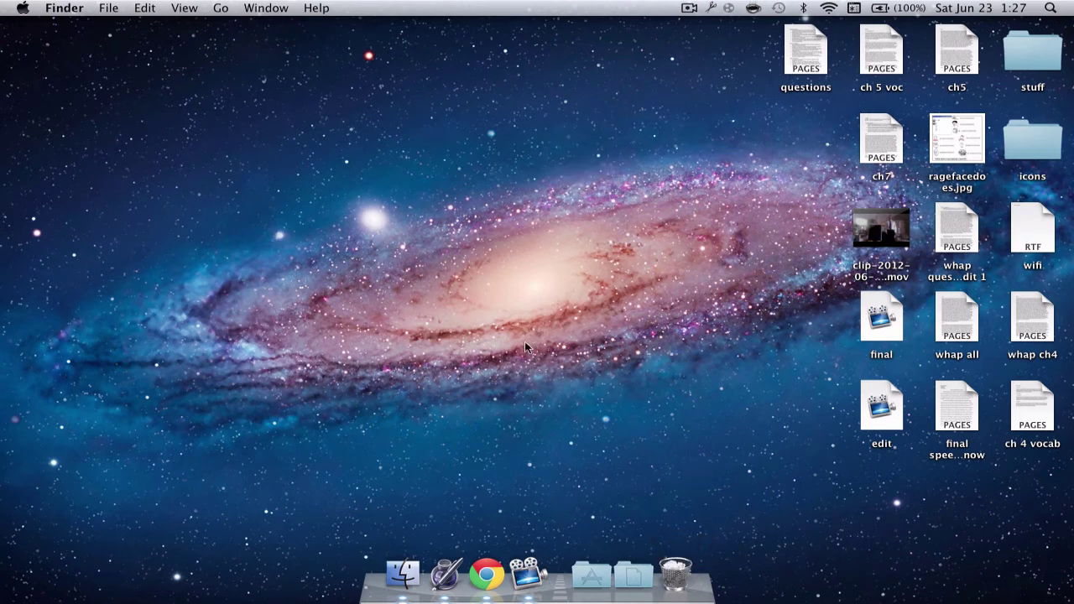
# Step: Select the invisible disk image, open it, and unlock it with its password
pyautogui.moveTo(513, 338); pyautogui.dragTo(296, 121)
pyautogui.moveTo(267, 60); pyautogui.dragTo(517, 179)
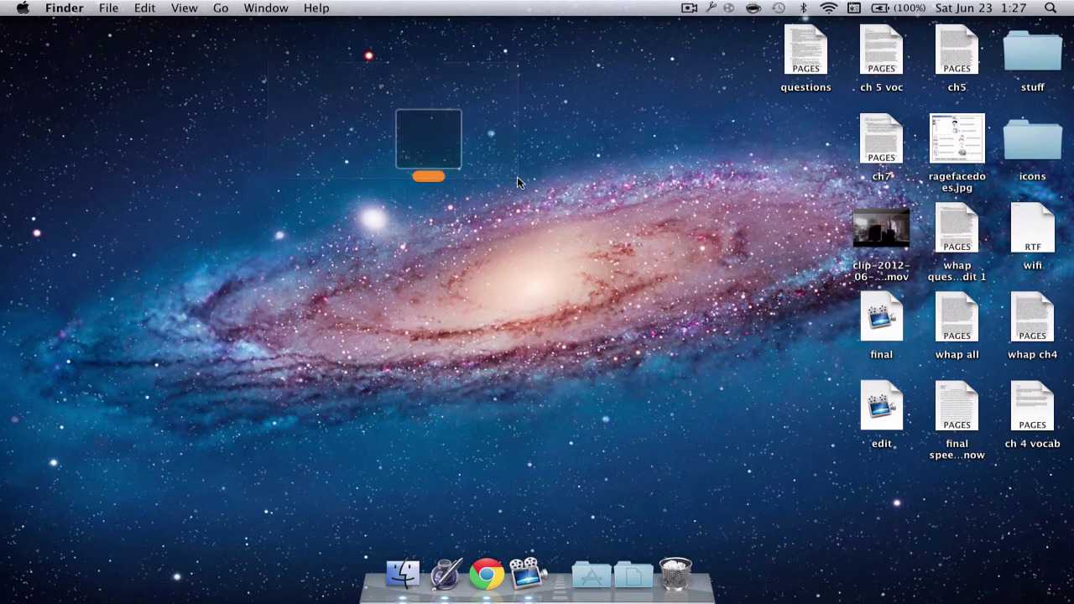
pyautogui.doubleClick(432, 172)
pyautogui.click(501, 216)
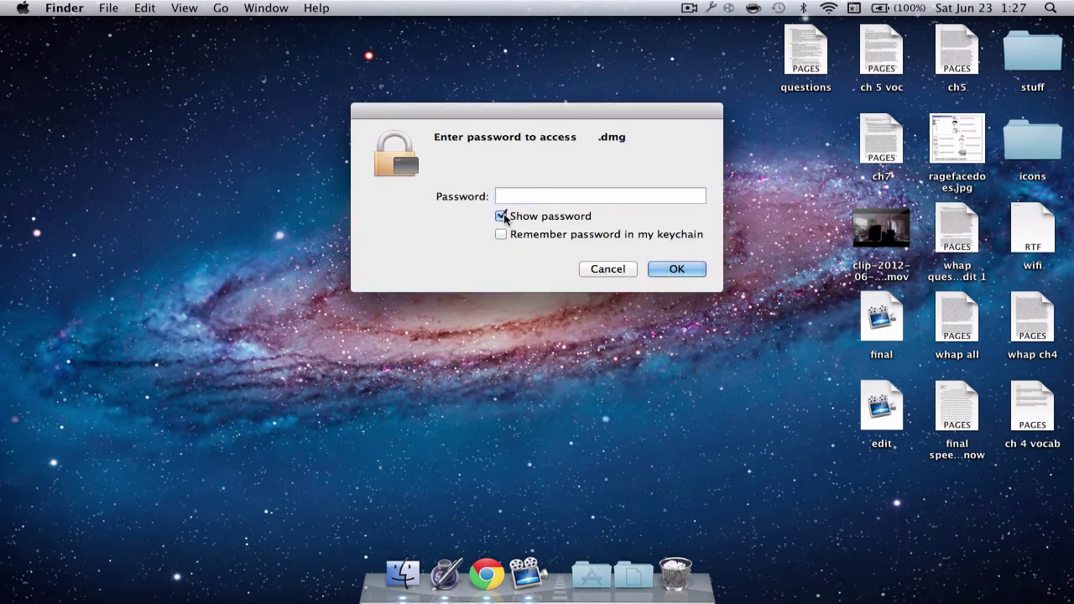
pyautogui.click(520, 199)
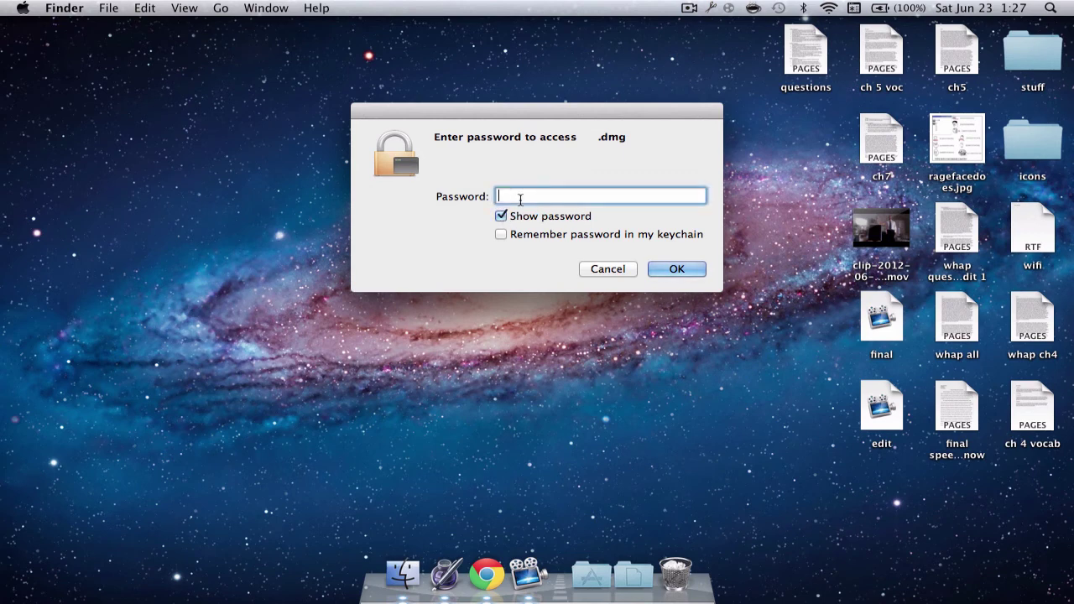
pyautogui.click(678, 269)
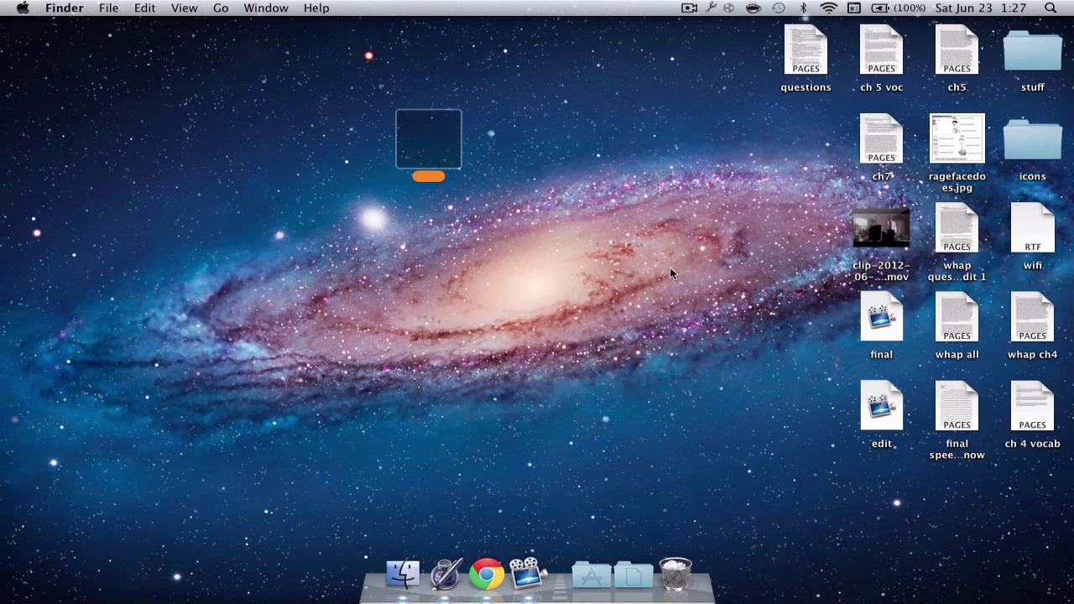
# Step: Open the mounted nameless volume to show the hidden ragefacedoes.jpg
pyautogui.moveTo(670, 266); pyautogui.dragTo(515, 112)
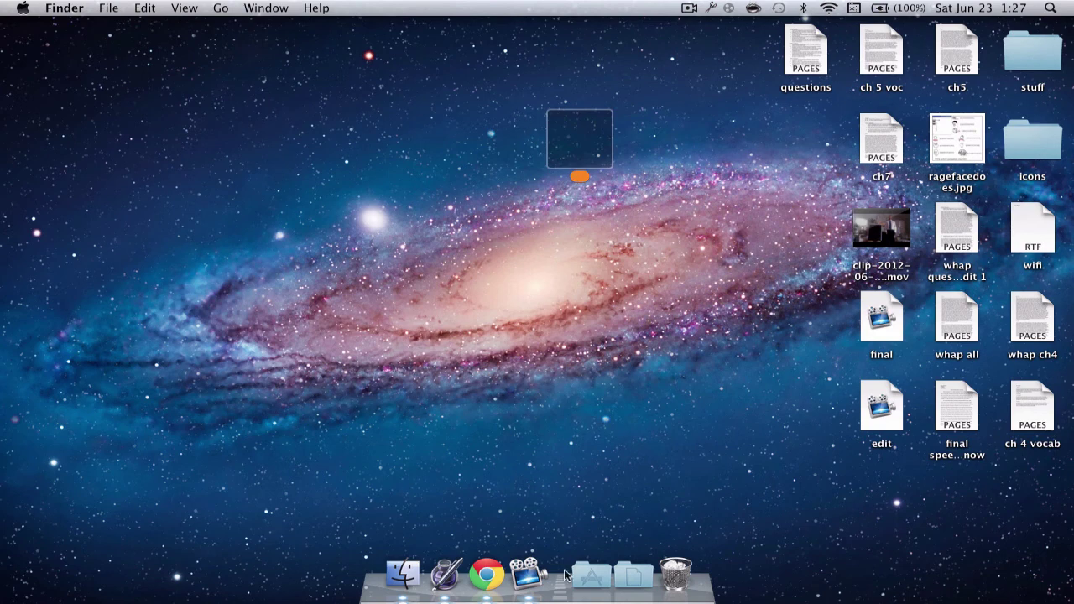
pyautogui.click(403, 574)
pyautogui.click(323, 245)
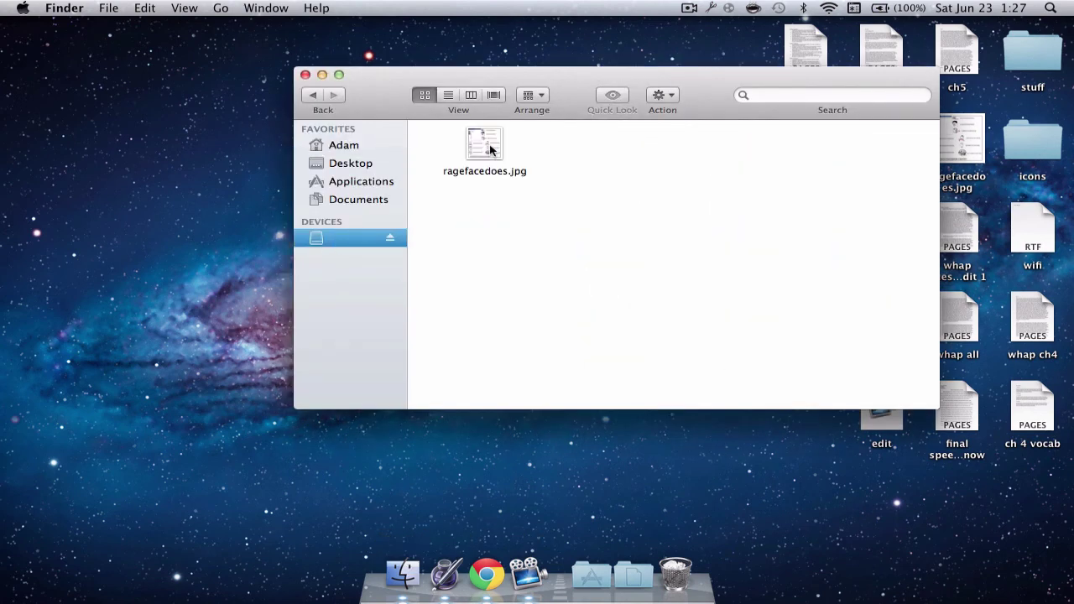
pyautogui.click(688, 8)
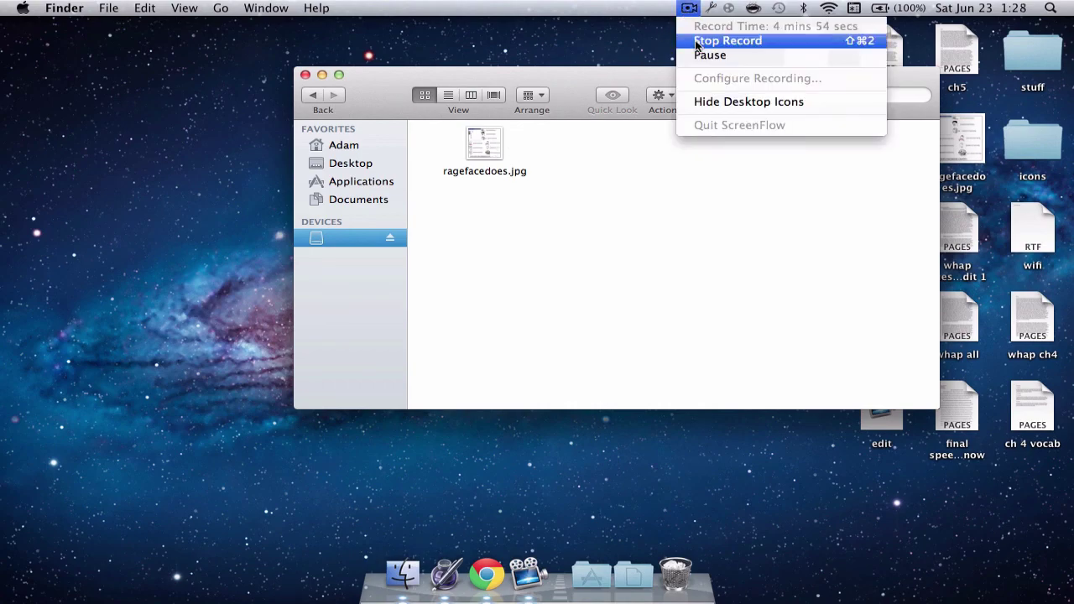